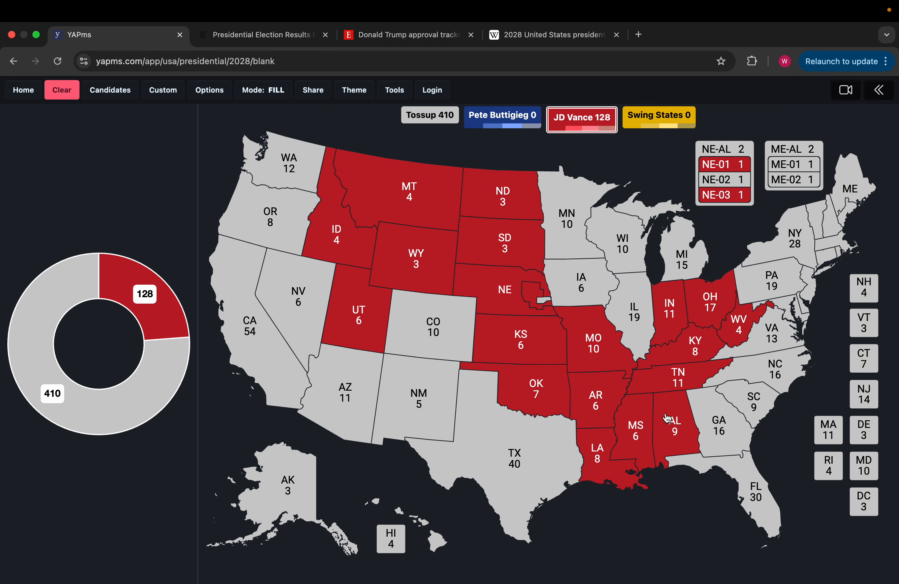
Assign Florida, Hawaii, Iowa and South Carolina to JD Vance on the 2028 presidential map
left_click(759, 495)
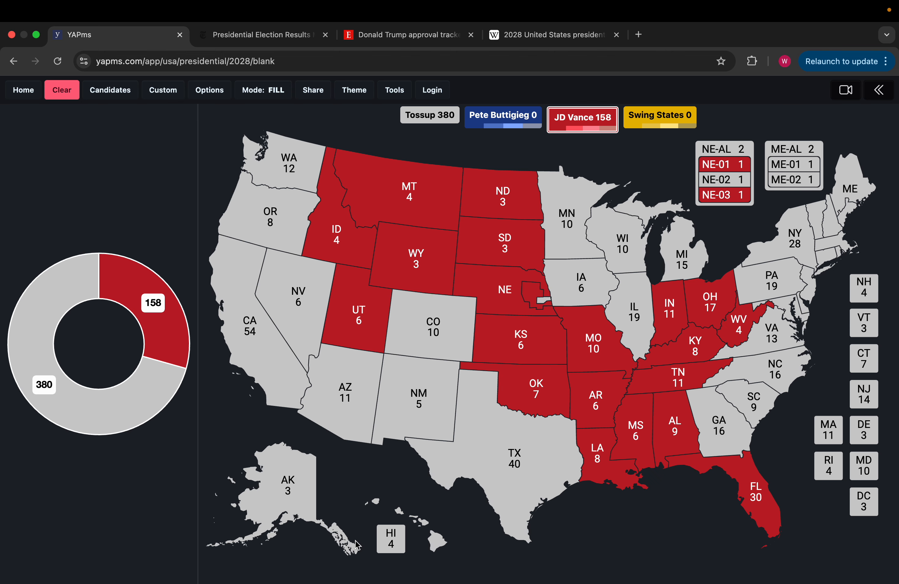
left_click(427, 542)
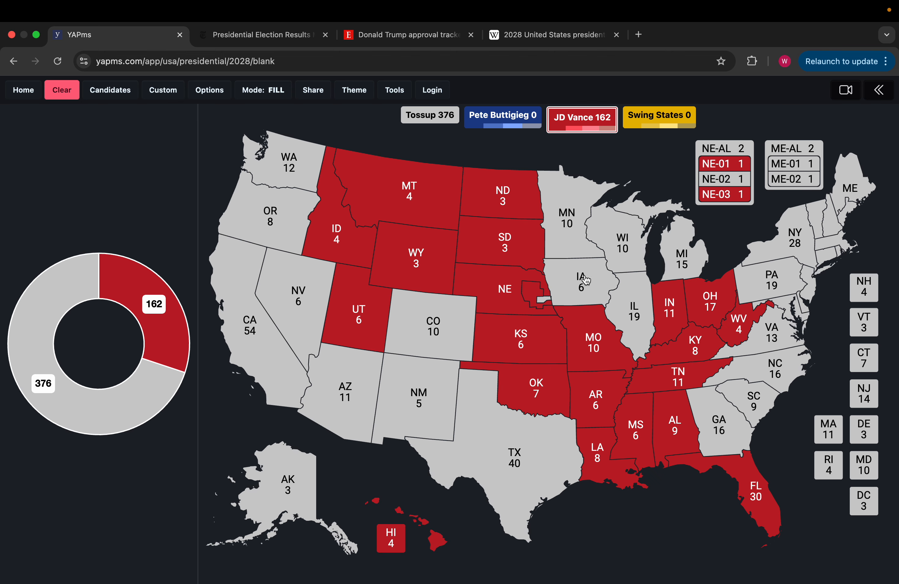
left_click(578, 286)
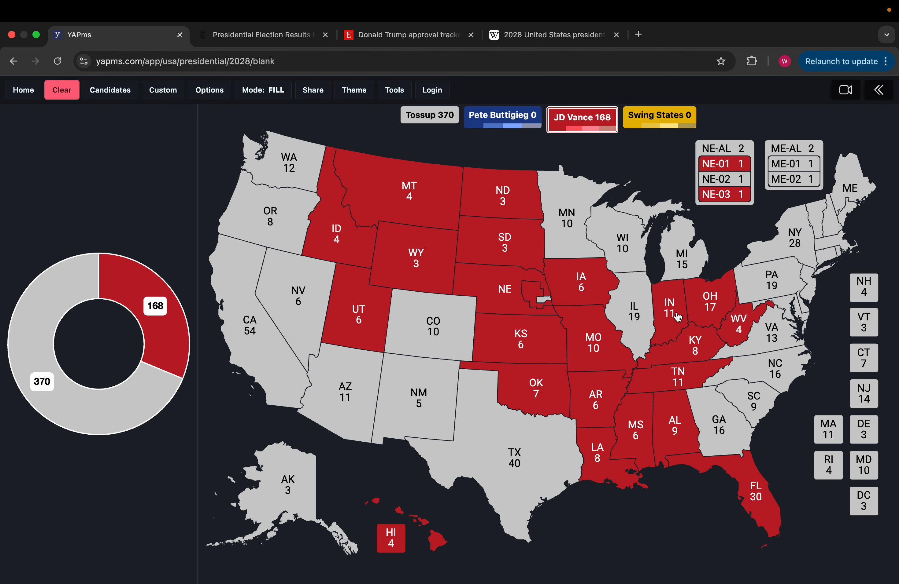
left_click(734, 395)
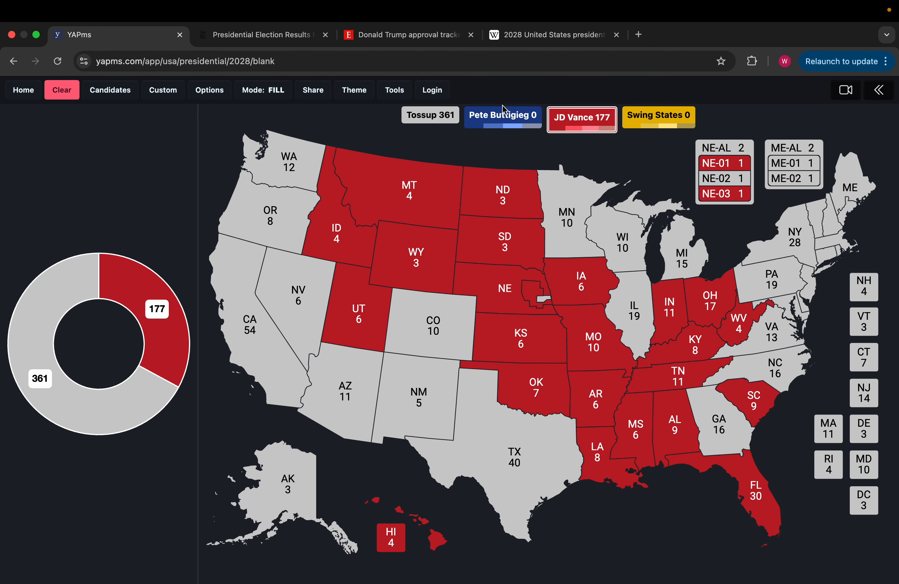
Assign Washington, Oregon, California and Colorado to Pete Buttigieg
left_click(517, 117)
left_click(303, 154)
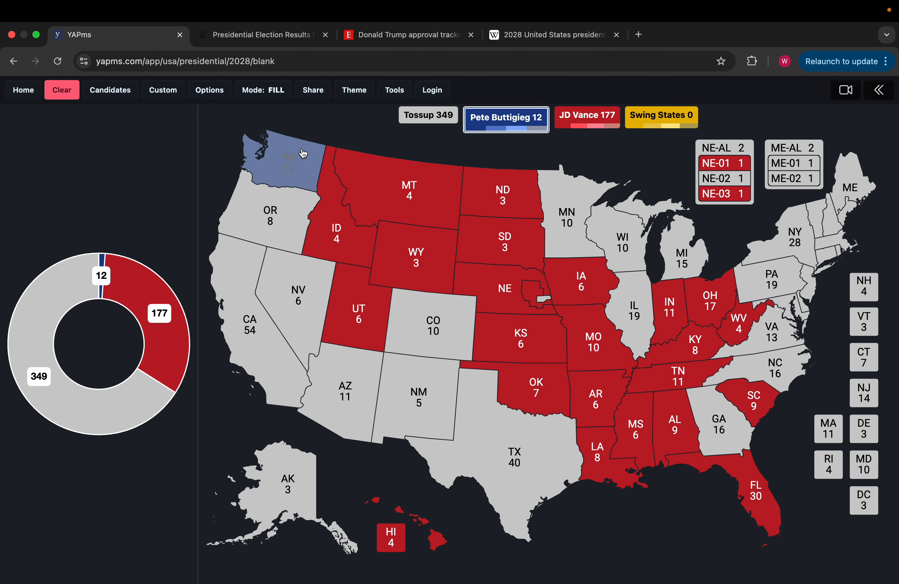
left_click(270, 217)
left_click(251, 323)
left_click(420, 343)
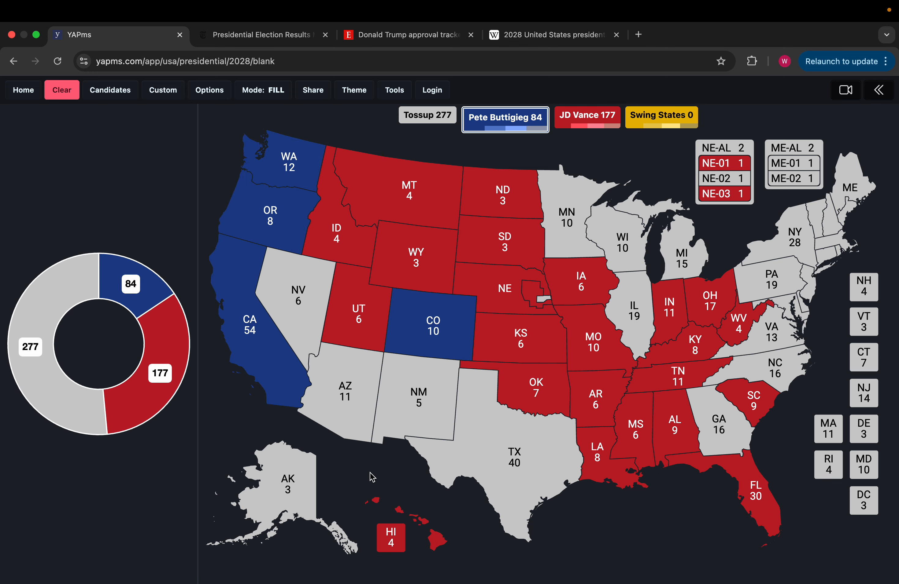
Assign Delaware, Maryland and DC to Pete Buttigieg
left_click(802, 306)
left_click(792, 310)
left_click(865, 503)
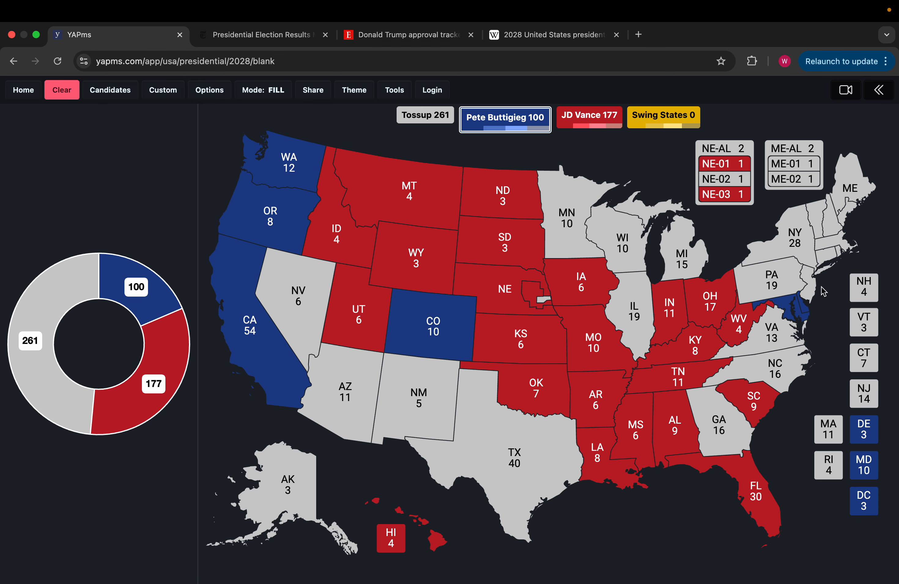
Assign Connecticut, Massachusetts, Rhode Island, New York, Vermont and Maine's first district to Pete Buttigieg
left_click(829, 258)
left_click(839, 253)
left_click(819, 230)
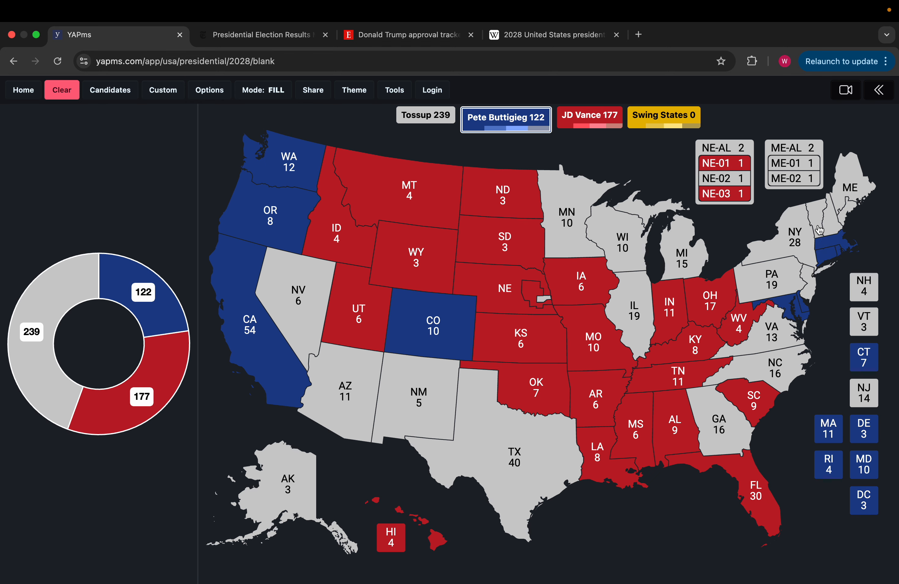
left_click(801, 240)
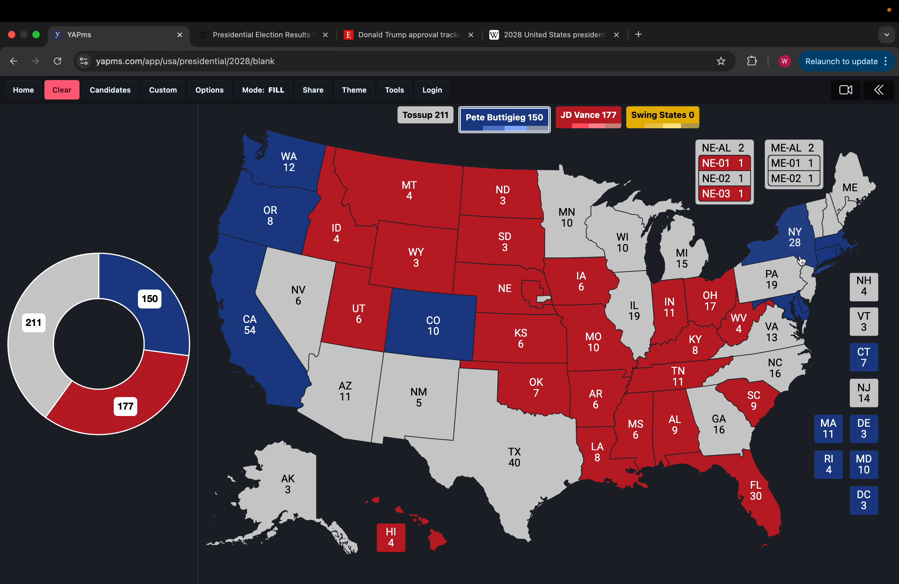
left_click(875, 325)
left_click(852, 212)
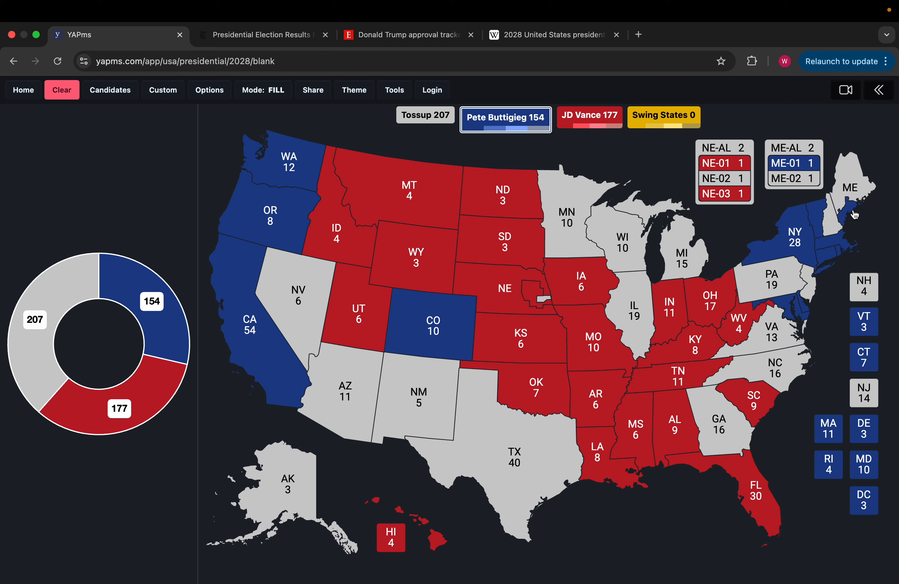
Assign New Hampshire to Pete Buttigieg and reset it to Tossup
left_click(863, 279)
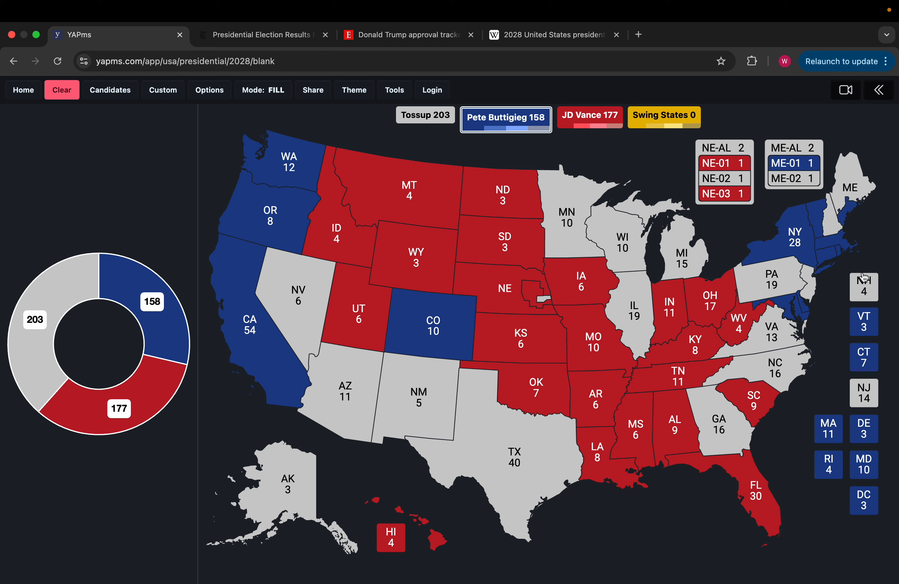
left_click(435, 113)
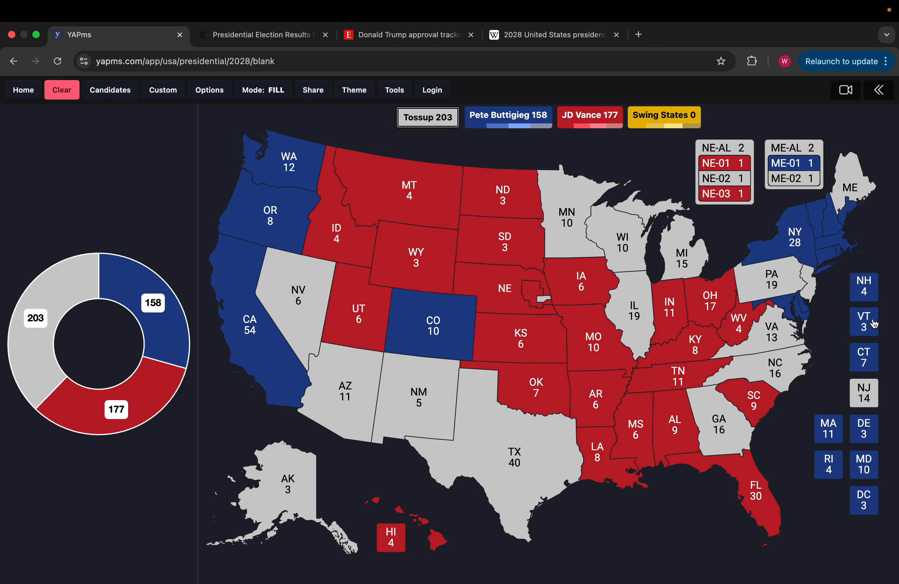
left_click(864, 291)
Assign Illinois to Pete Buttigieg and Alaska to JD Vance
left_click(533, 115)
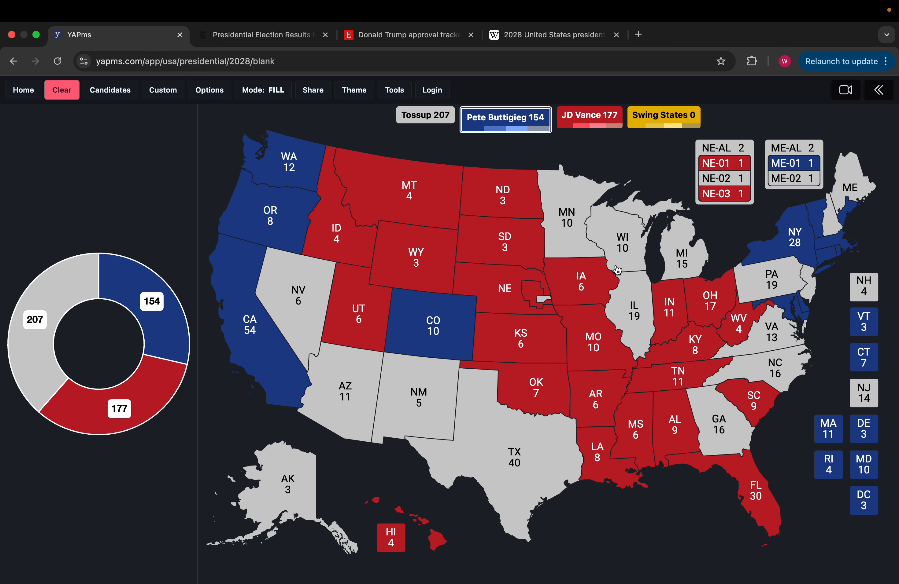
left_click(639, 341)
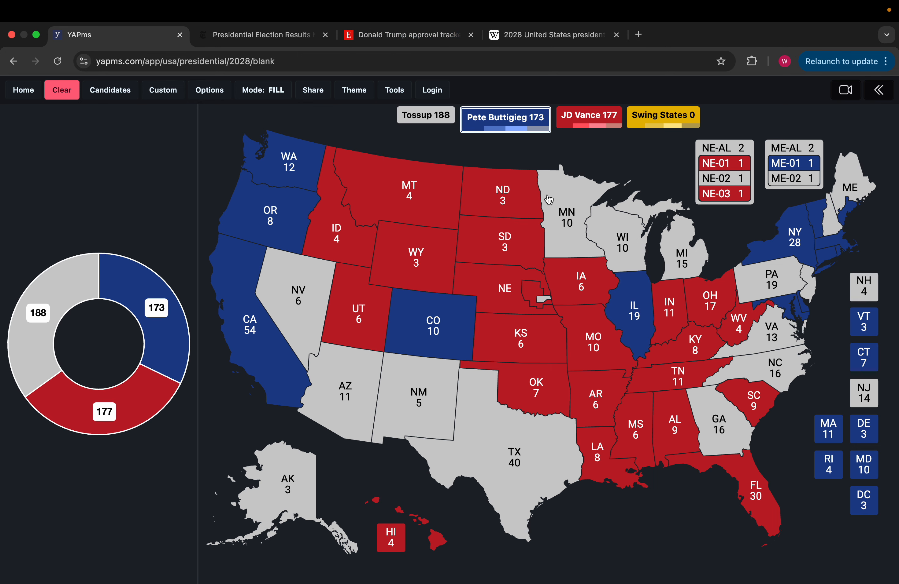
left_click(584, 120)
left_click(327, 486)
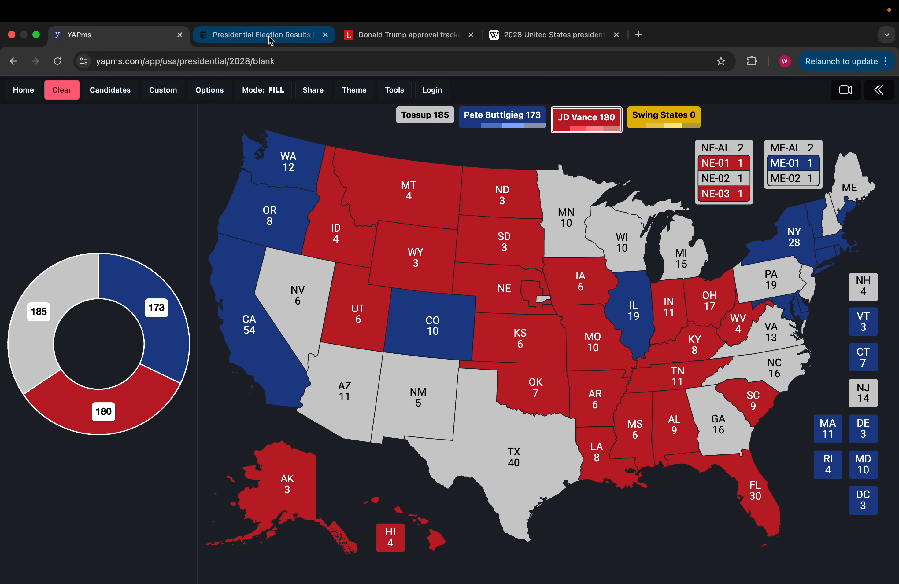
Mark Pennsylvania, Wisconsin, Michigan, Nevada, Arizona, New Hampshire and North Carolina as Swing States
left_click(692, 120)
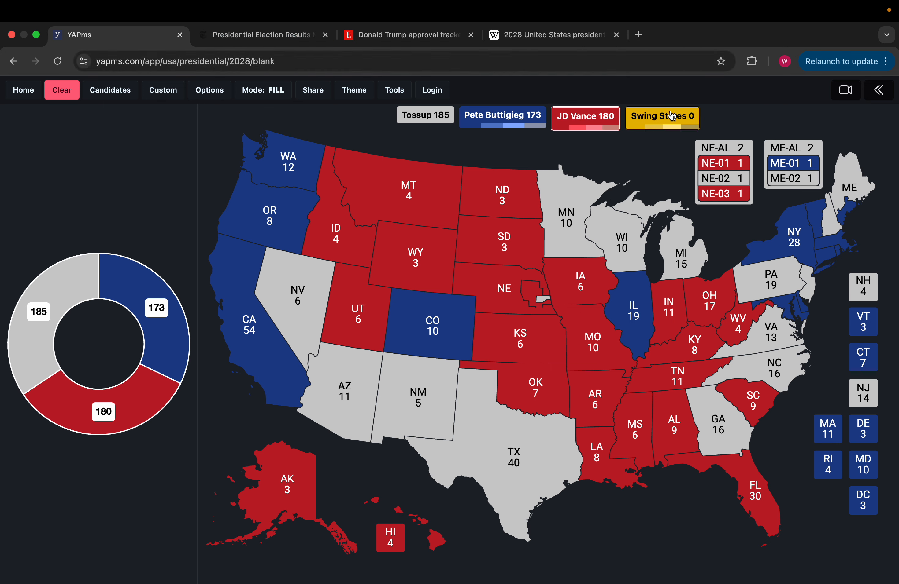
left_click(754, 288)
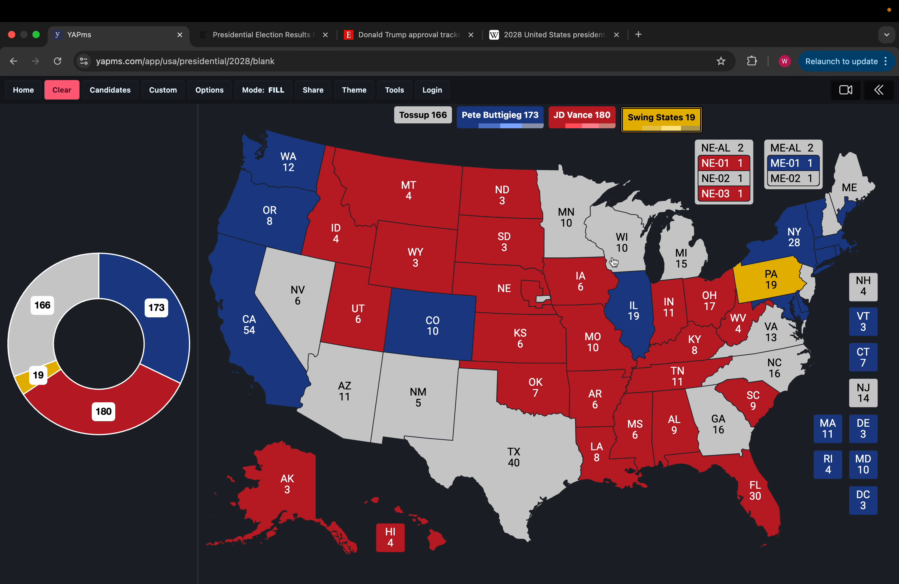
left_click(628, 259)
left_click(677, 260)
left_click(290, 302)
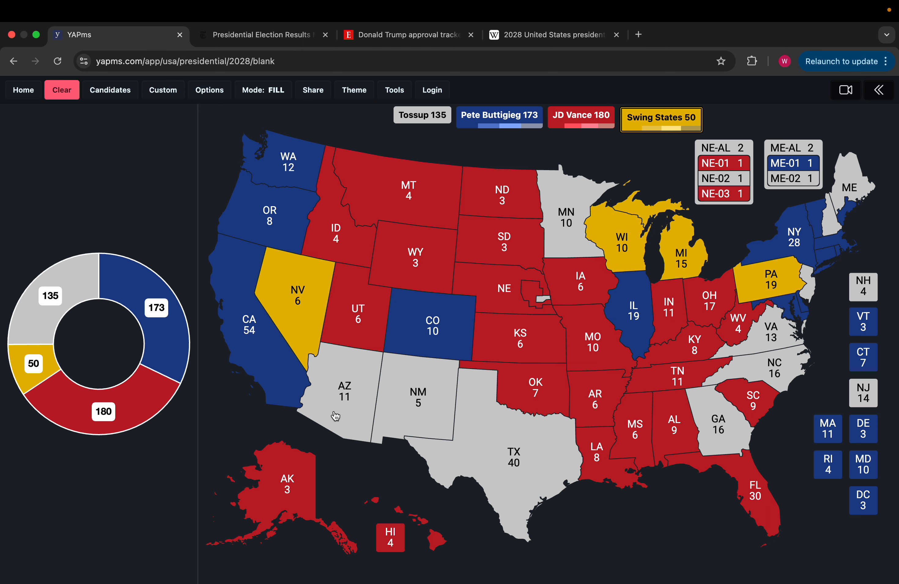
left_click(335, 416)
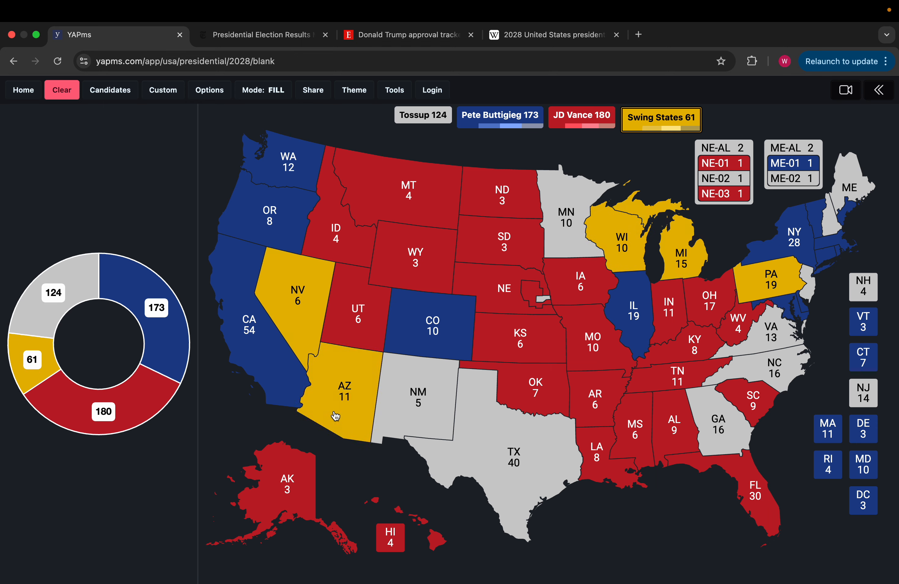
left_click(860, 283)
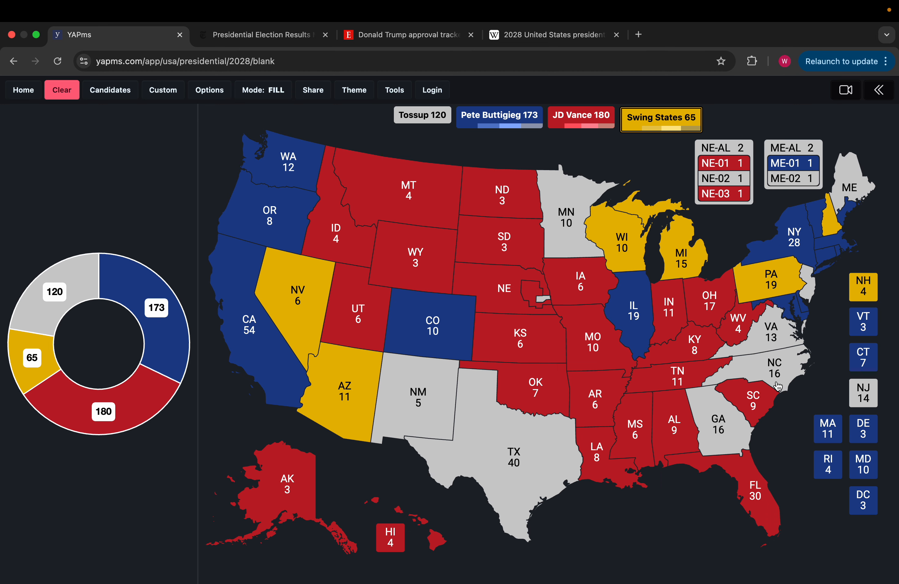
left_click(785, 373)
Mark New Jersey as a swing state in the pale yellow shade
scroll(626, 454, "down", 3)
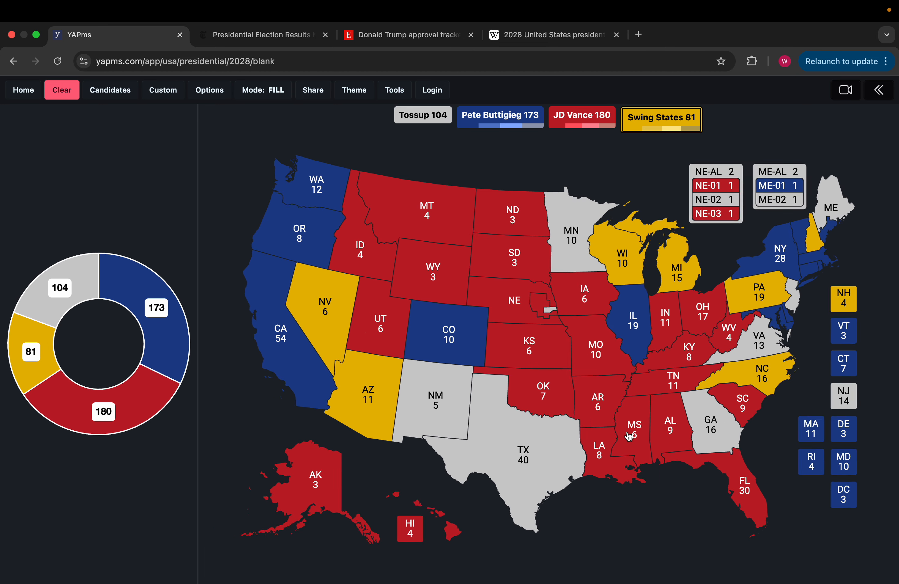
scroll(598, 489, "up", 4)
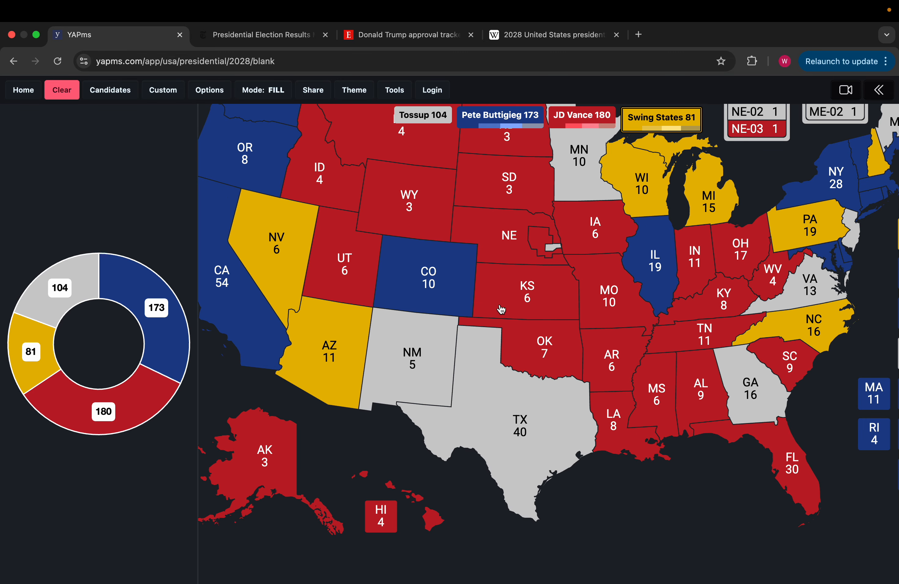
left_click(857, 247)
left_click(857, 247)
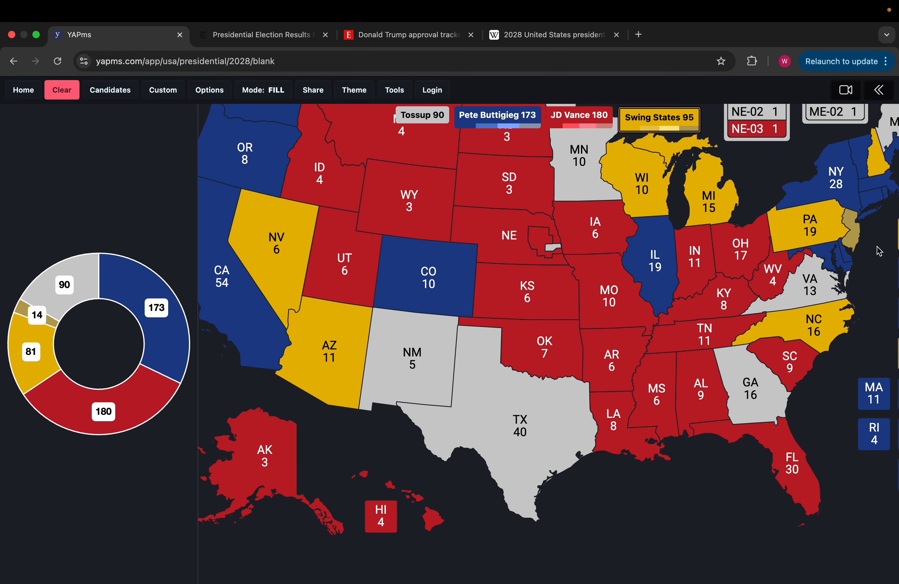
left_click_drag(857, 247, 623, 230)
left_click(662, 348)
left_click(663, 347)
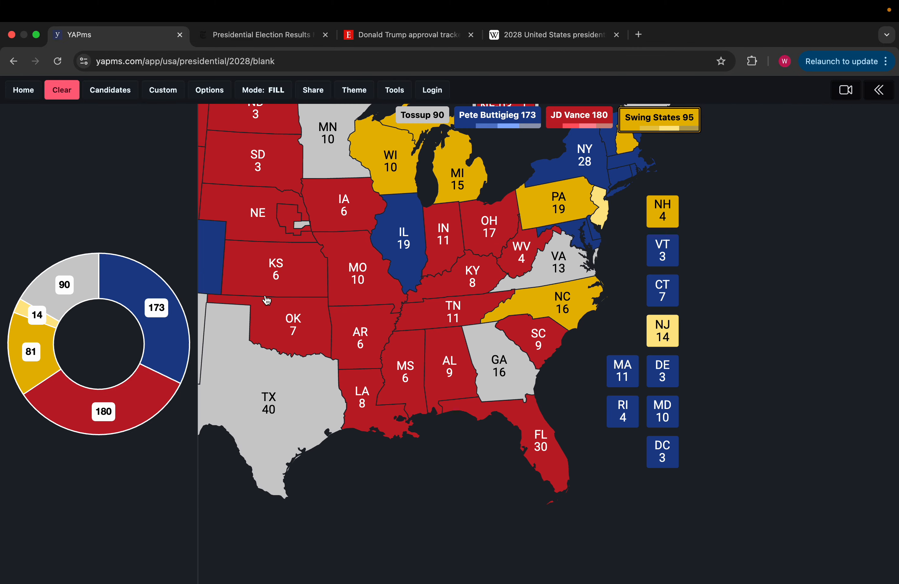
Mark Virginia as a swing state in the same pale yellow shade as New Jersey
left_click_drag(397, 511, 647, 523)
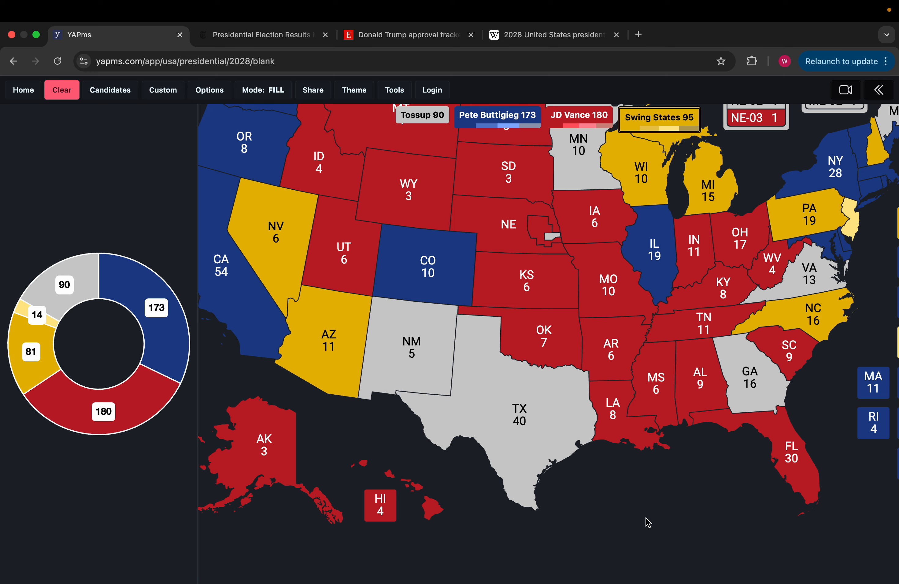
left_click(819, 283)
left_click(819, 282)
left_click(819, 283)
left_click(819, 283)
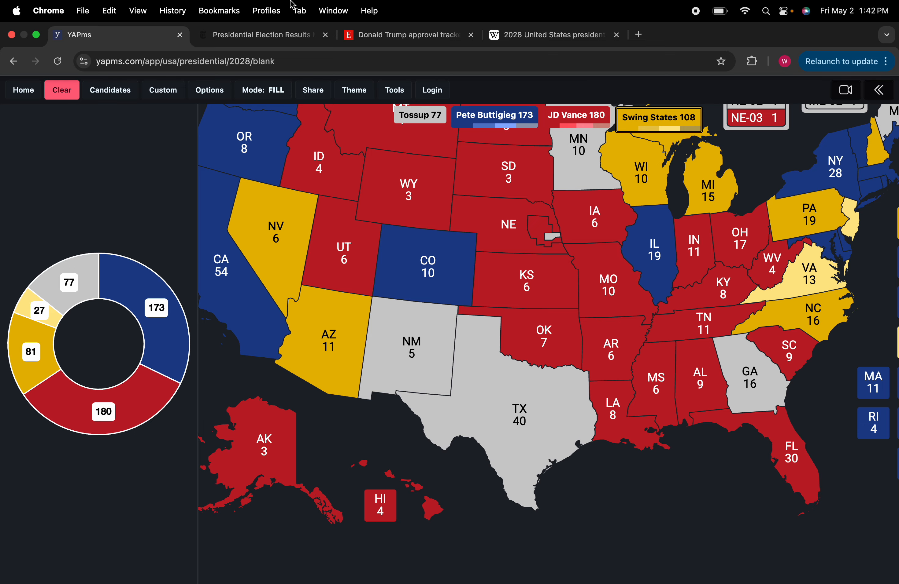
Check Virginia's 2024 vote result on the New York Times results map and return to the YAPms map
left_click(236, 37)
mouse_move(701, 379)
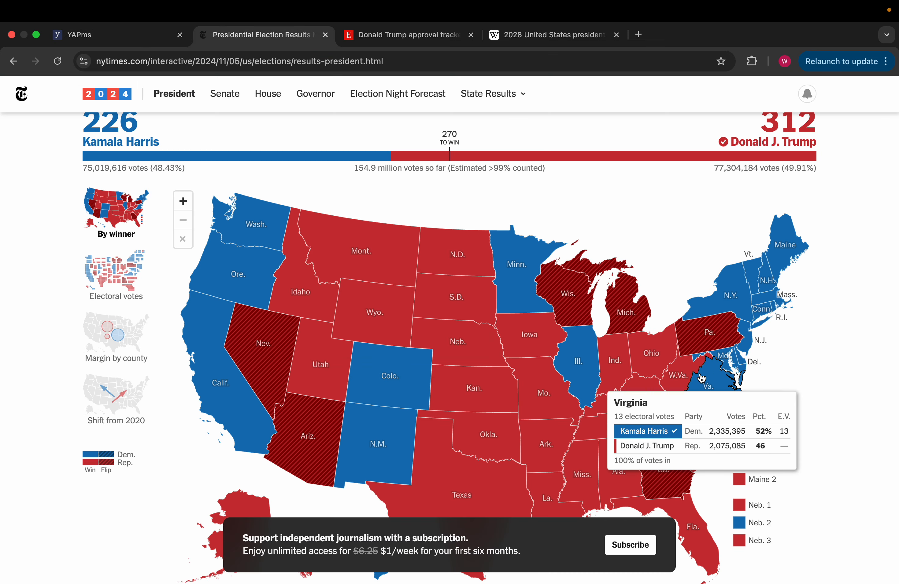
left_click(116, 34)
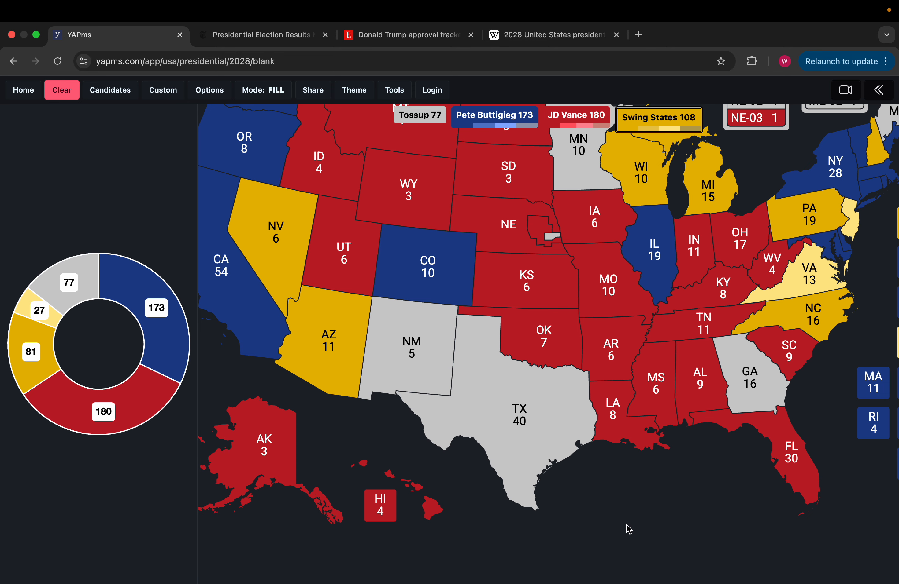
left_click_drag(629, 529, 516, 532)
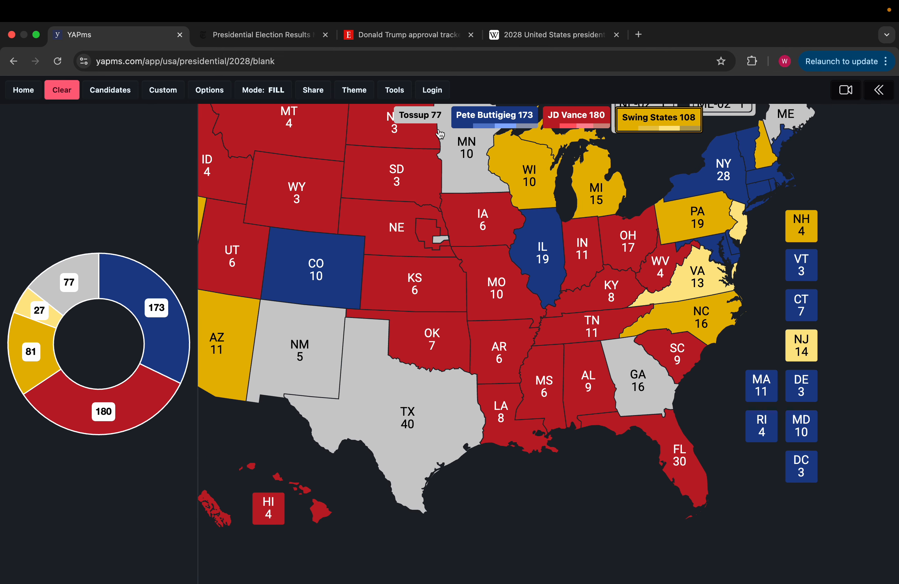
Switch to The Economist's Trump approval tracker and examine the approve, disapprove and don't-know percentages
left_click(415, 36)
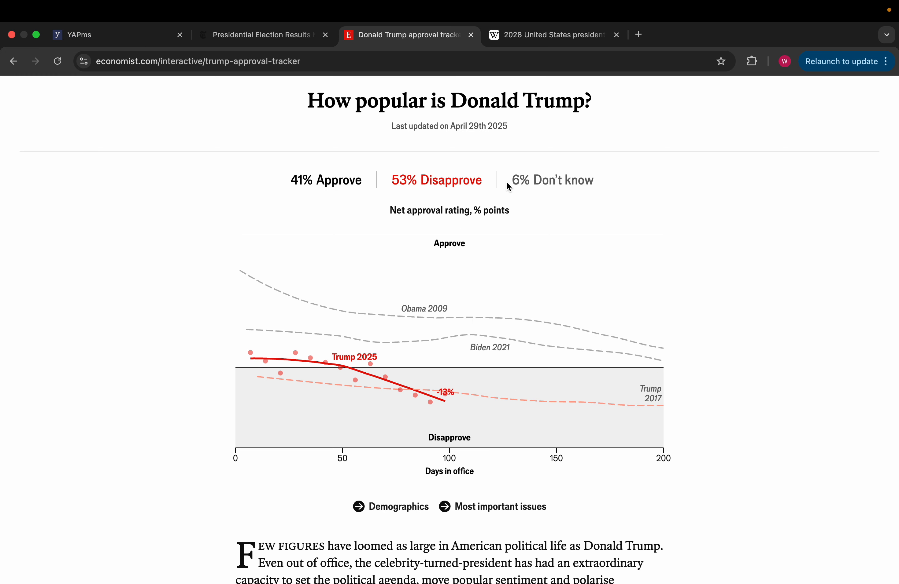
left_click_drag(506, 182, 573, 162)
left_click(572, 189)
left_click(543, 168)
left_click_drag(276, 174, 511, 231)
left_click(511, 230)
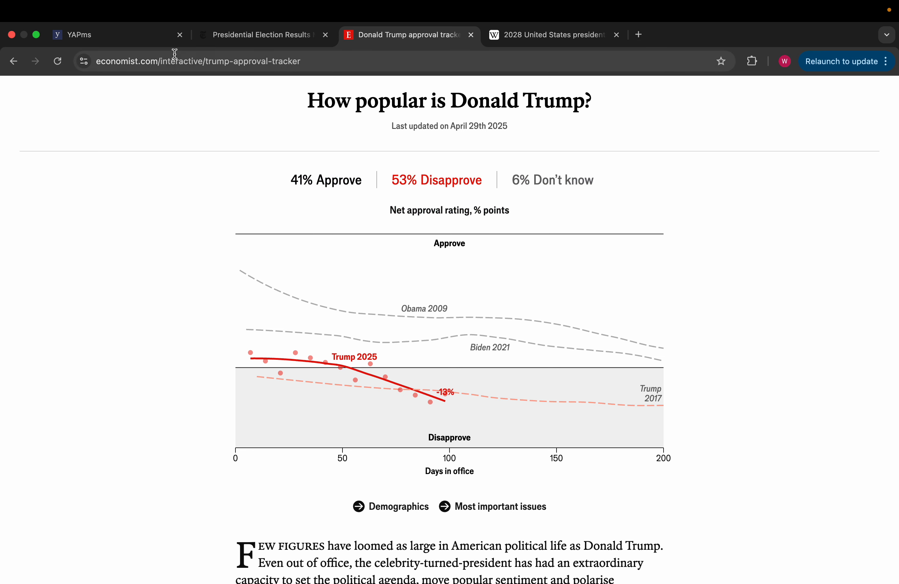
Return to the YAPms map and reset Virginia and New Jersey to Tossup
left_click(155, 36)
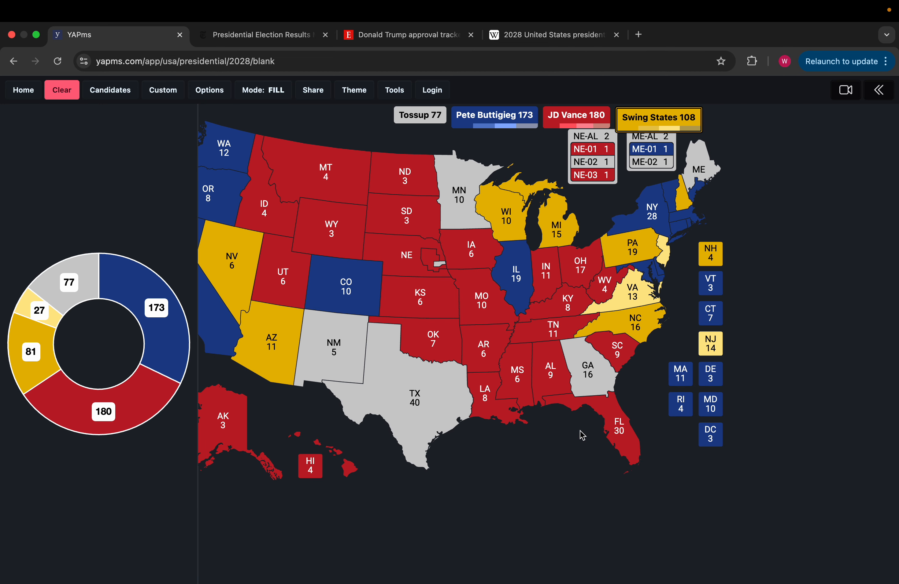
left_click(424, 115)
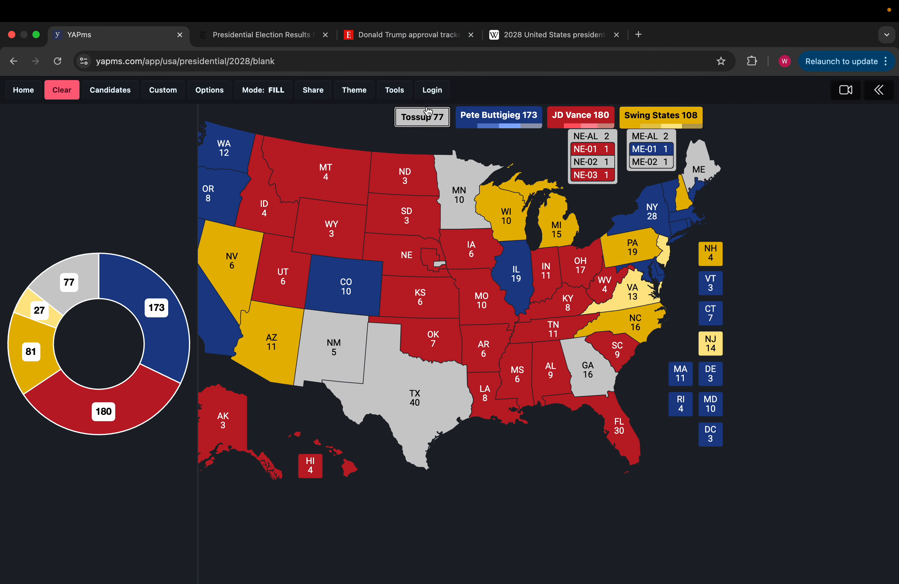
left_click(612, 290)
left_click(637, 289)
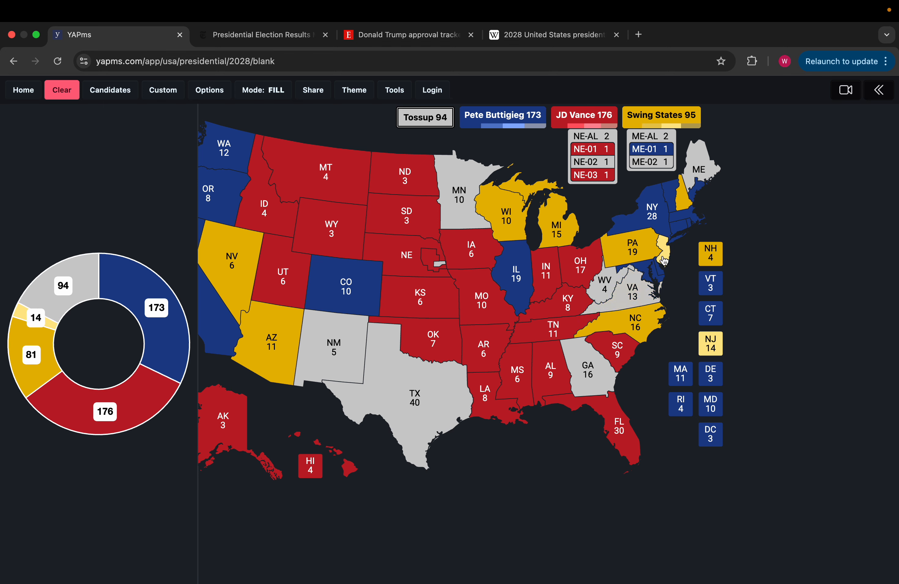
left_click(663, 252)
Assign West Virginia and Nebraska's at-large votes to JD Vance and Maine's at-large votes to Pete Buttigieg, all in the darkest shade
left_click(573, 118)
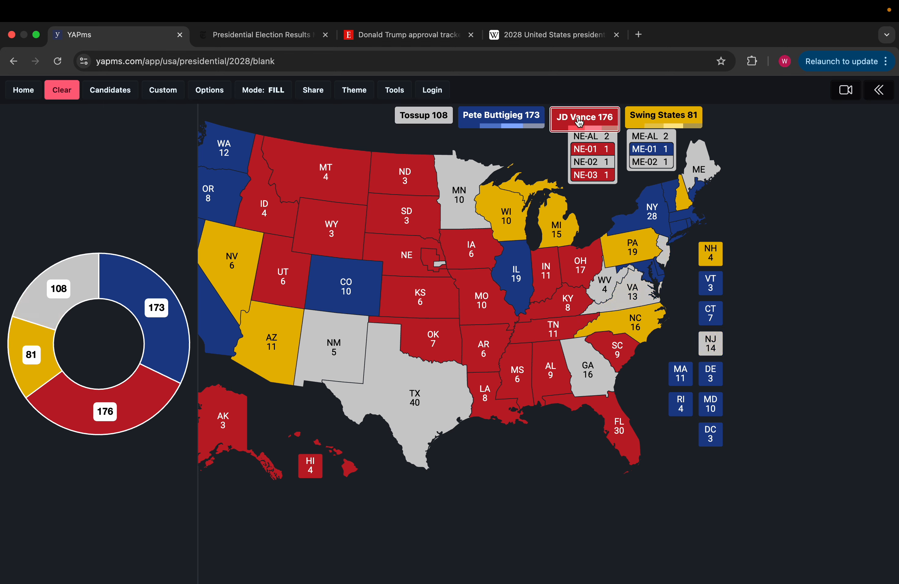
left_click(601, 289)
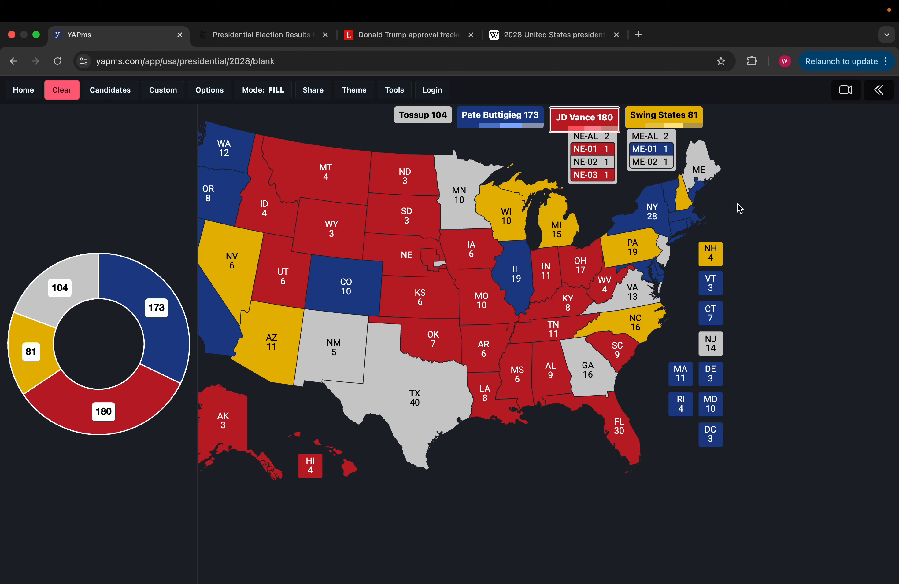
left_click(602, 136)
left_click(527, 118)
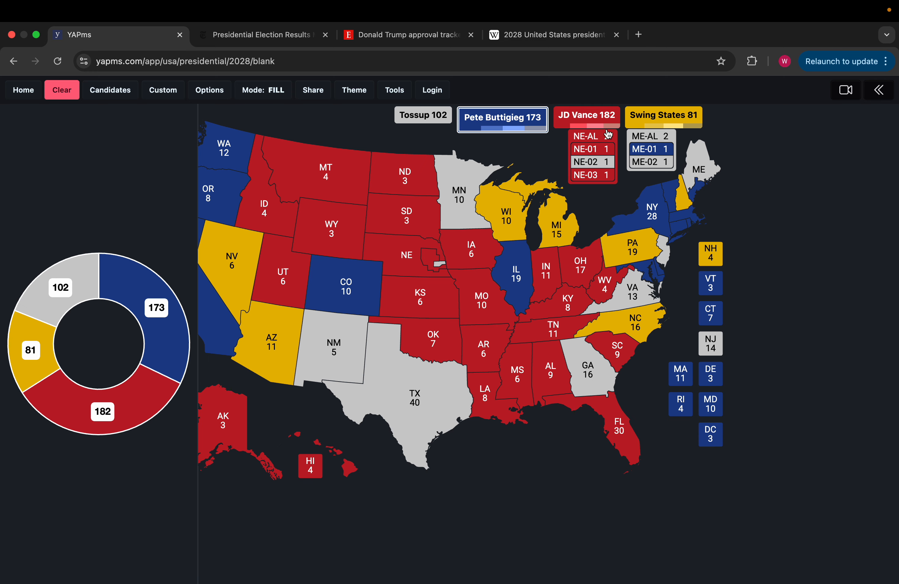
left_click(637, 138)
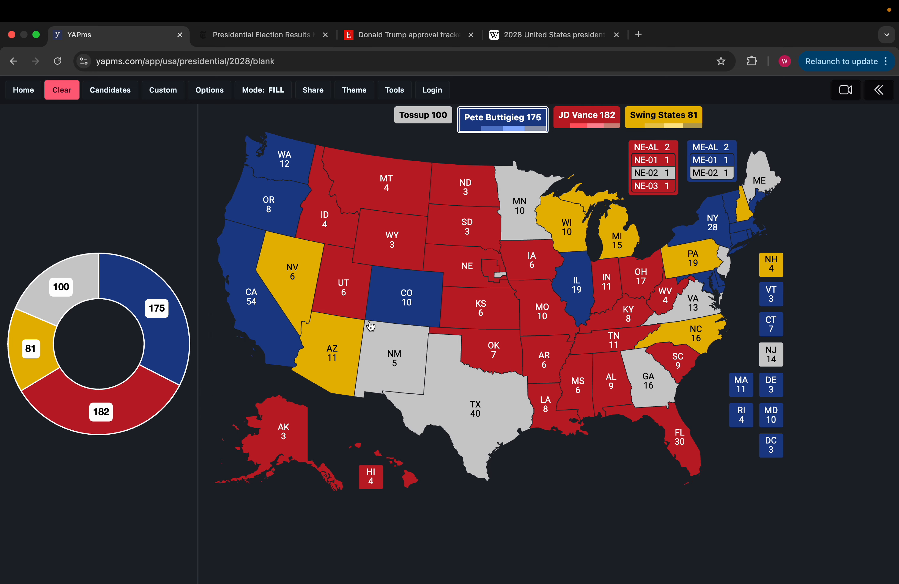
Check New Mexico's 2024 vote result on the New York Times results map and return to the YAPms map
left_click(318, 30)
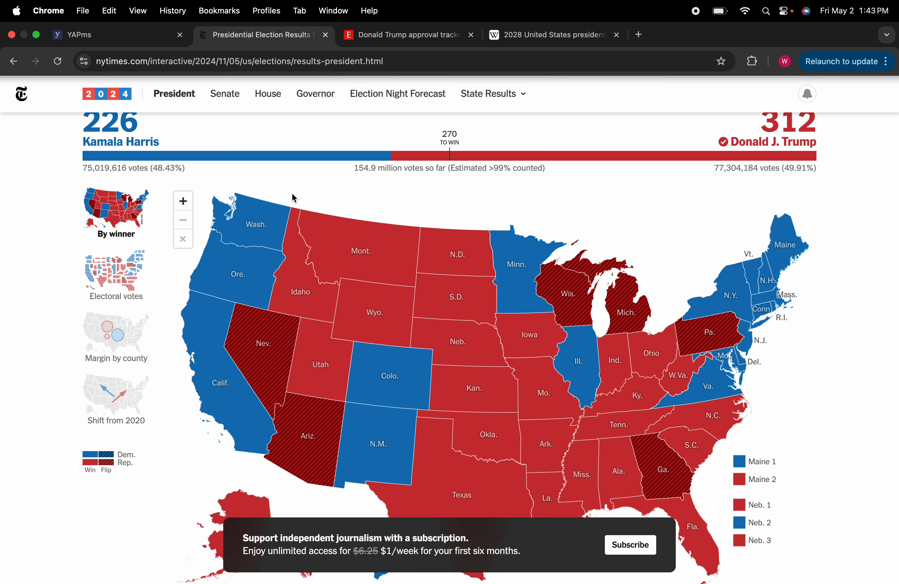
left_click(375, 444)
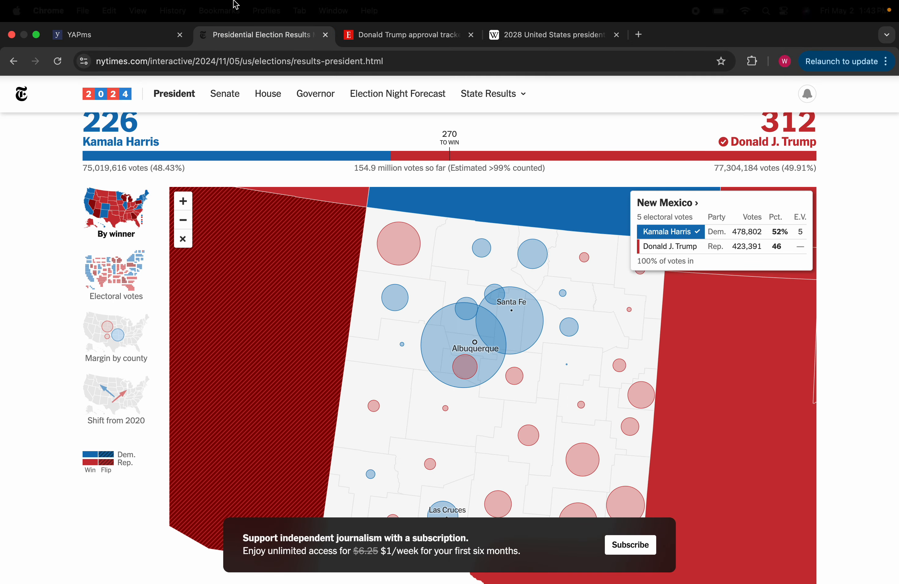
left_click(141, 35)
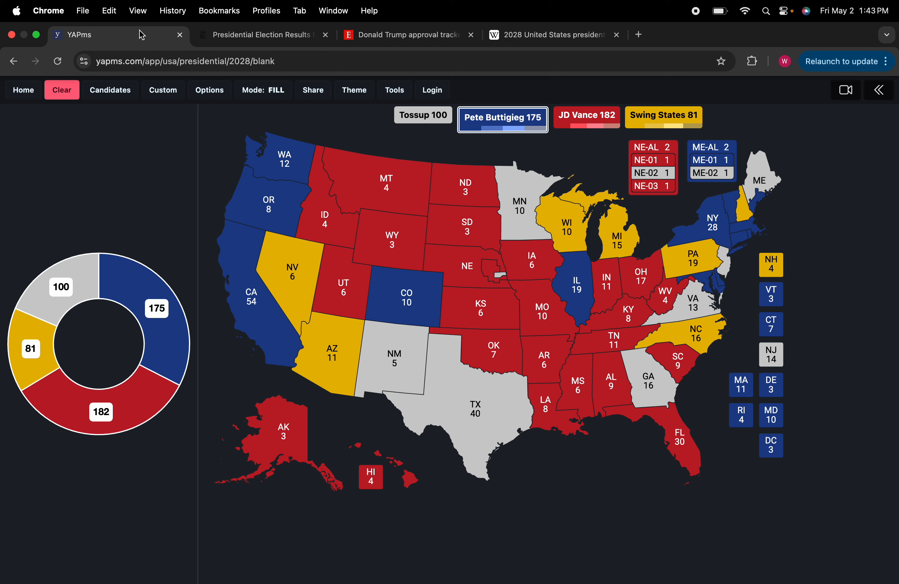
Mark Georgia as a swing state and assign Minnesota to Pete Buttigieg in the lighter blue shade
left_click(663, 118)
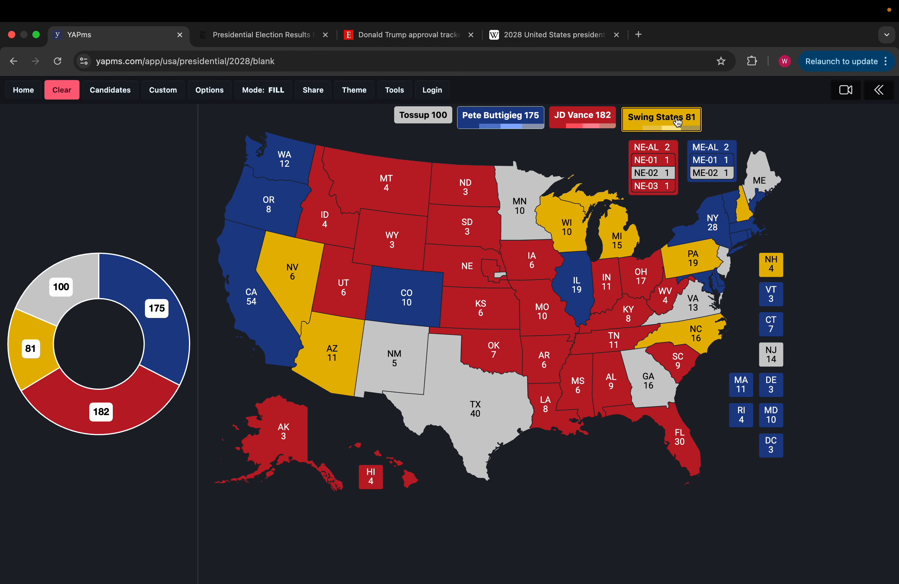
left_click(650, 375)
left_click(493, 124)
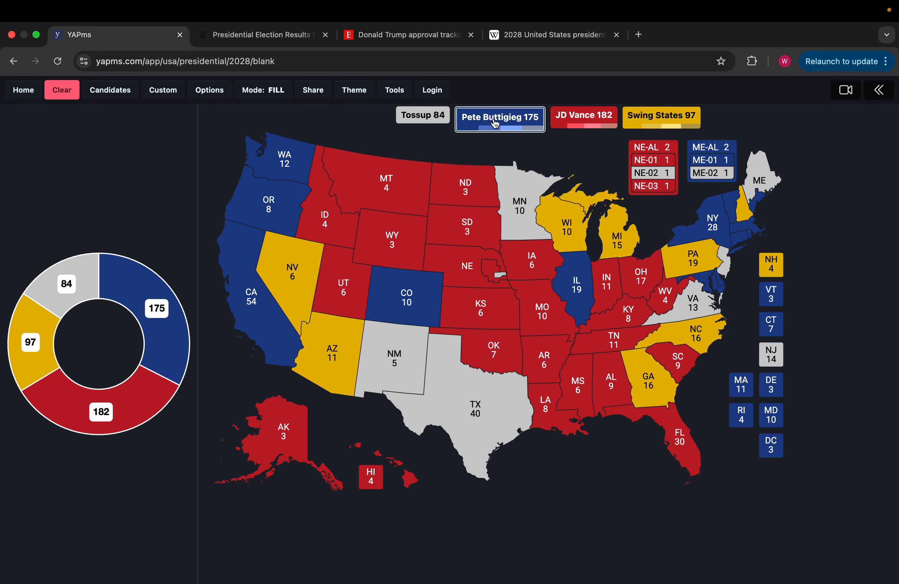
left_click(528, 214)
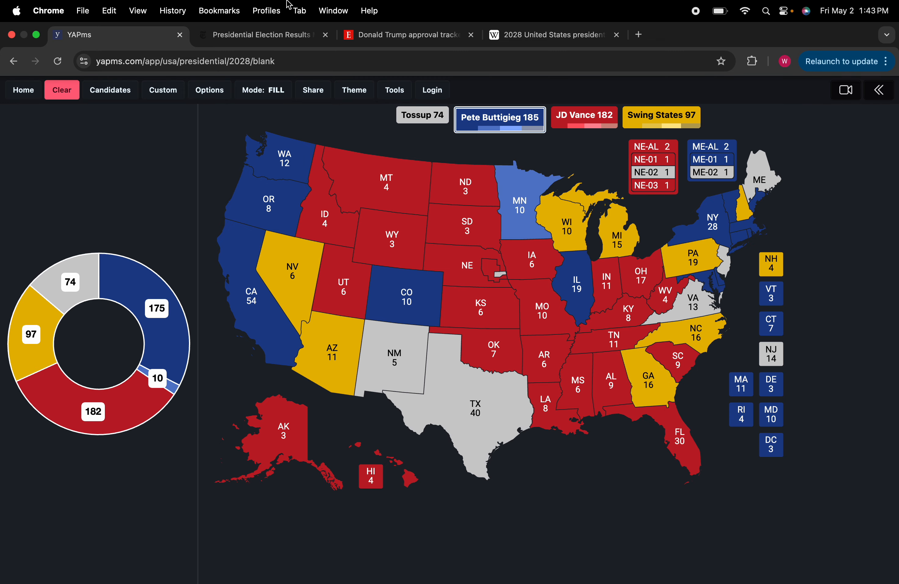
Check Minnesota's 2024 vote result on the New York Times results map and return to the YAPms map
left_click(236, 34)
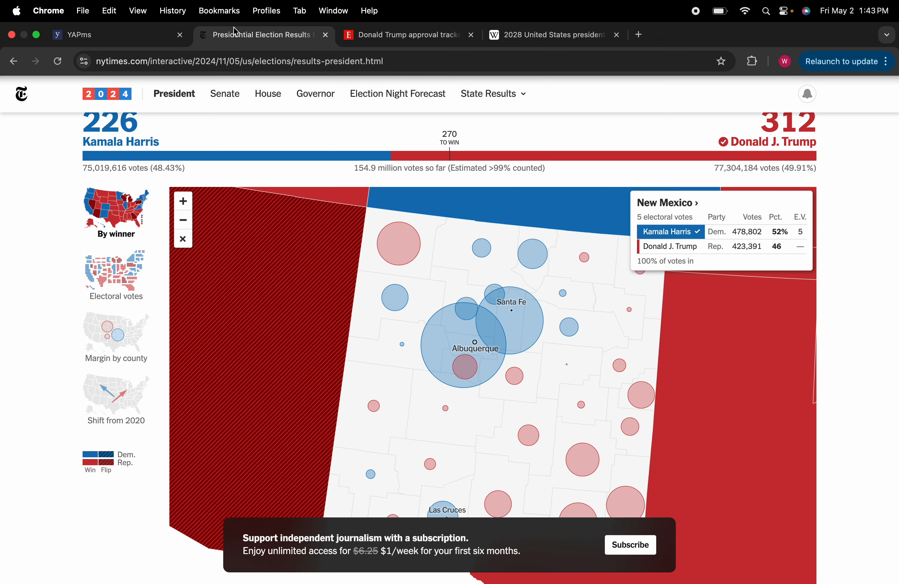
left_click(182, 220)
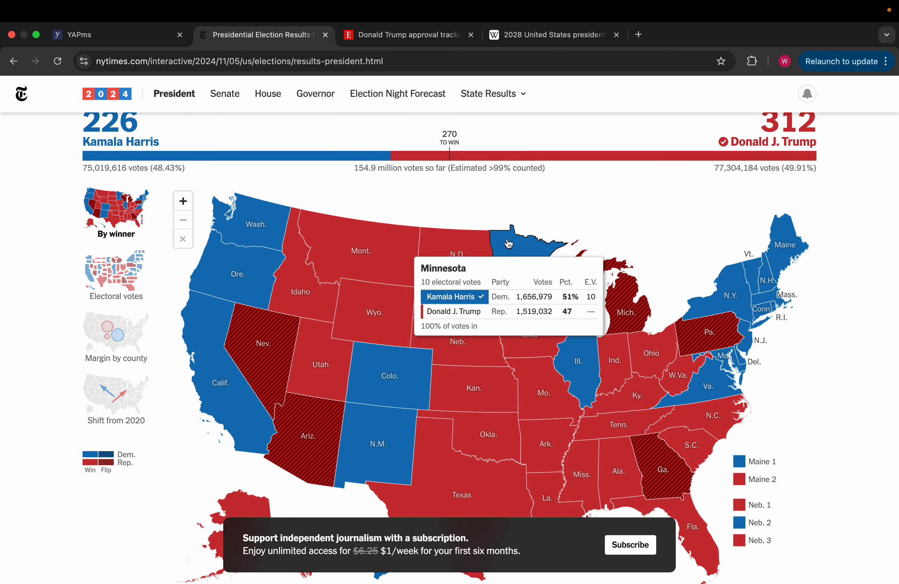
left_click(418, 251)
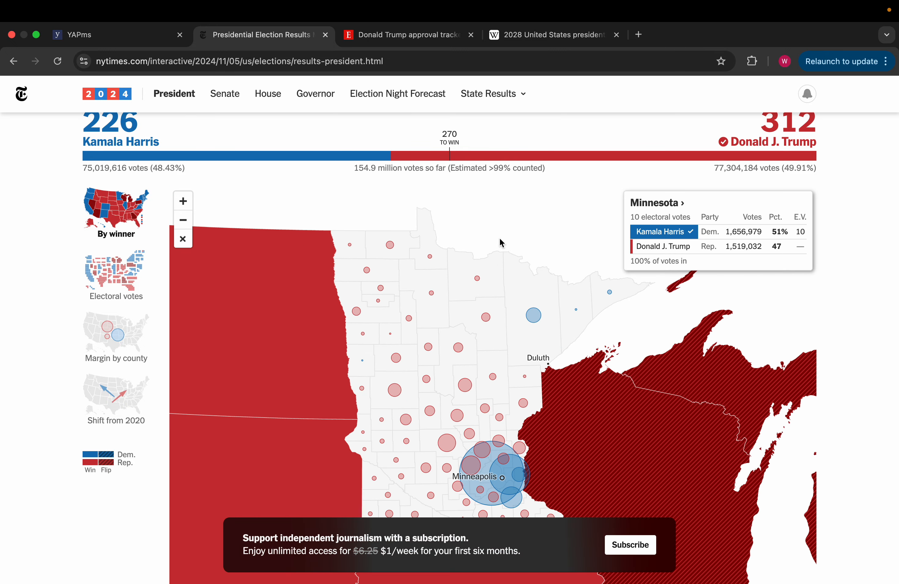
left_click(120, 38)
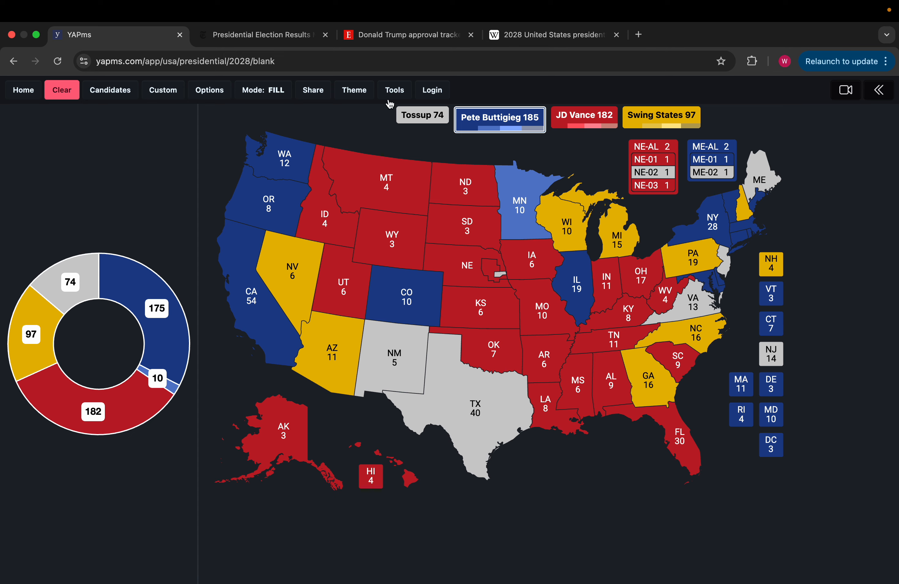
Assign Virginia to Pete Buttigieg in lighter blue, check its 2024 result on the New York Times map and return to YAPms
left_click(685, 309)
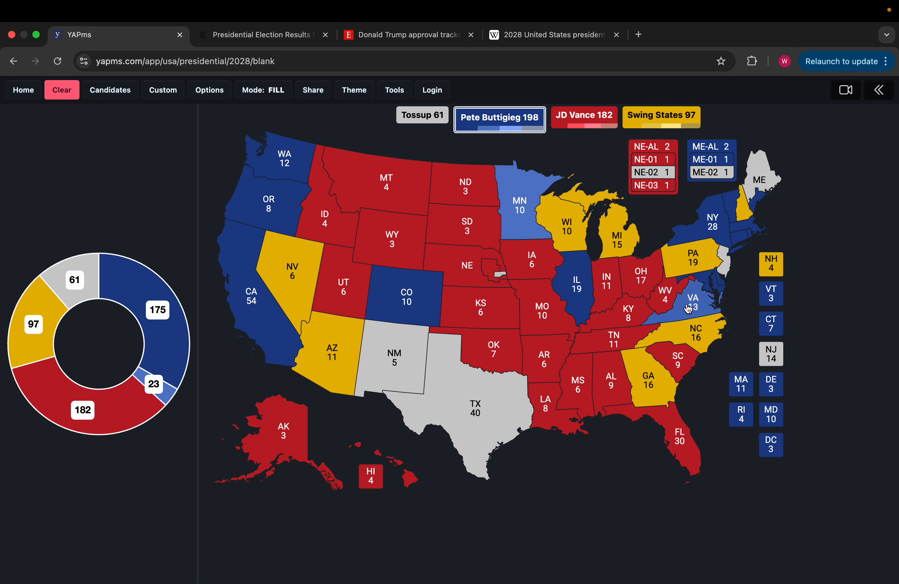
left_click(290, 30)
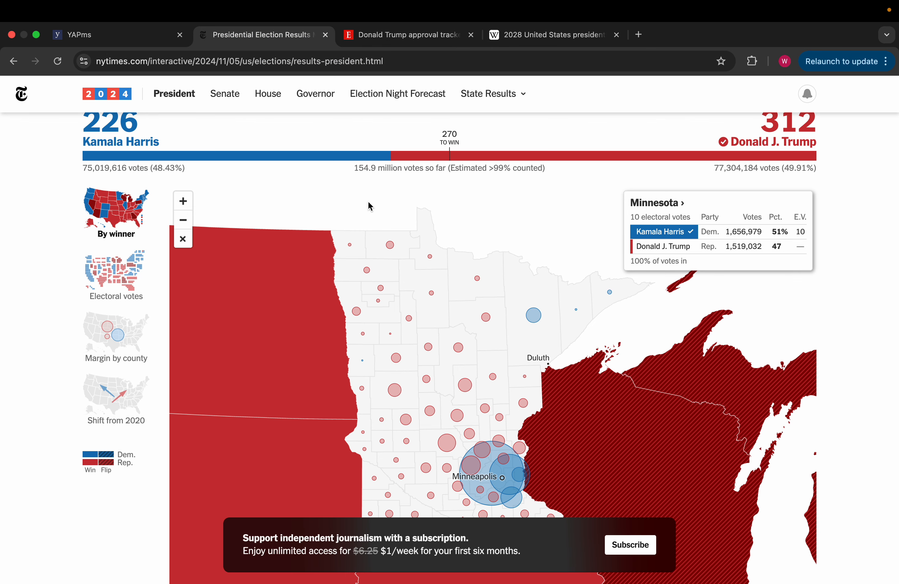
left_click(180, 224)
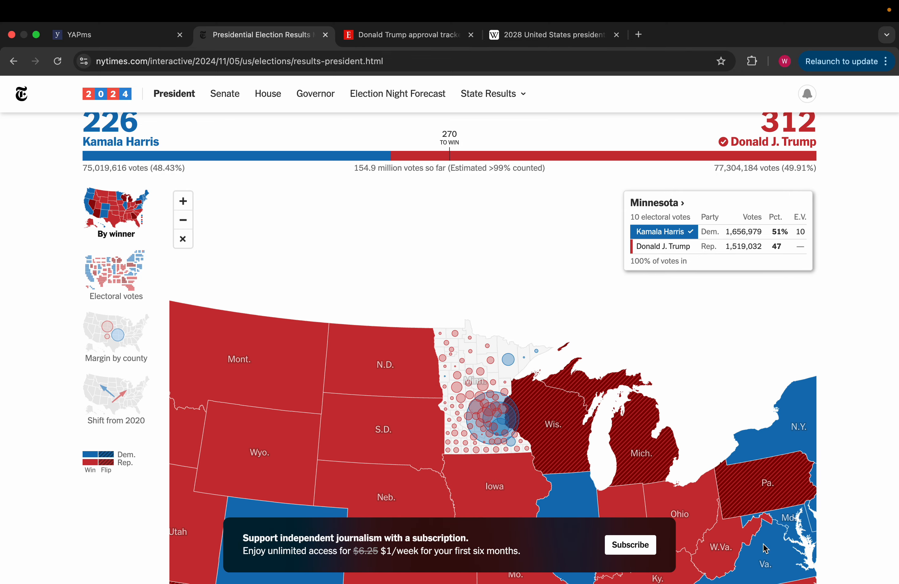
left_click_drag(686, 394, 522, 280)
left_click(594, 443)
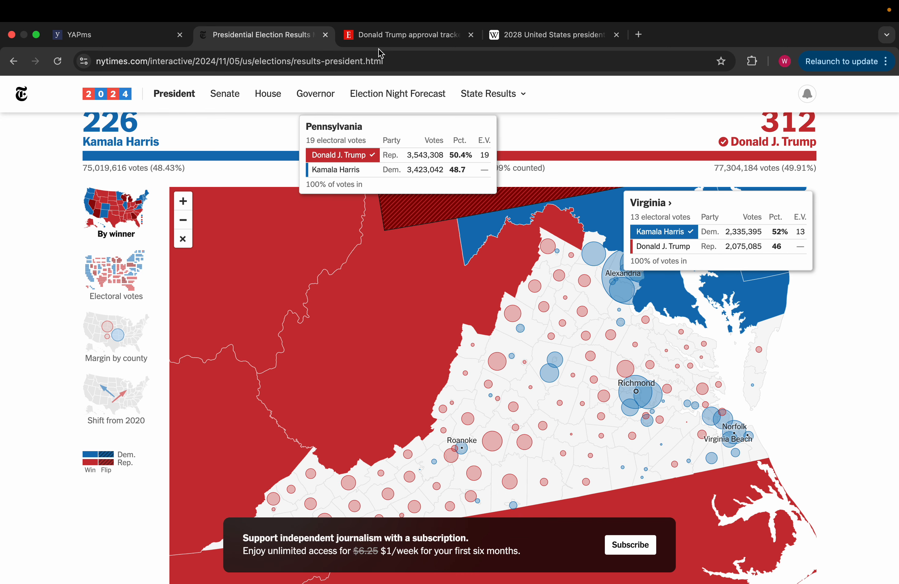
left_click(109, 36)
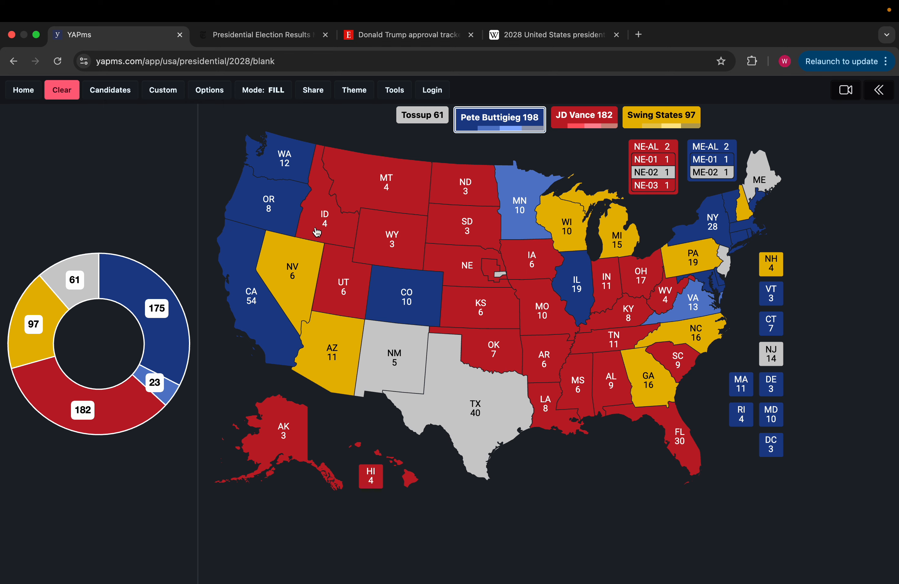
Assign Texas to JD Vance in the lighter red shade
left_click(595, 126)
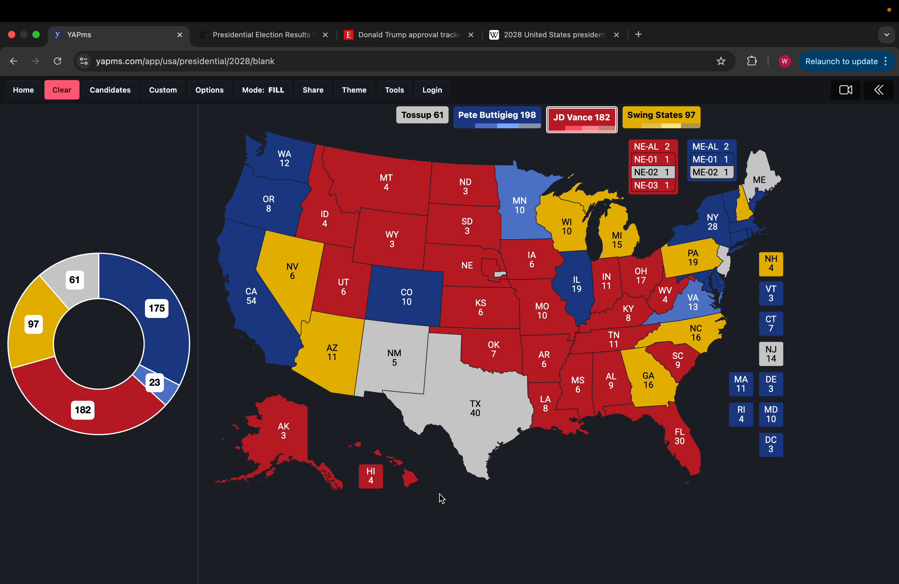
left_click(473, 422)
left_click(472, 428)
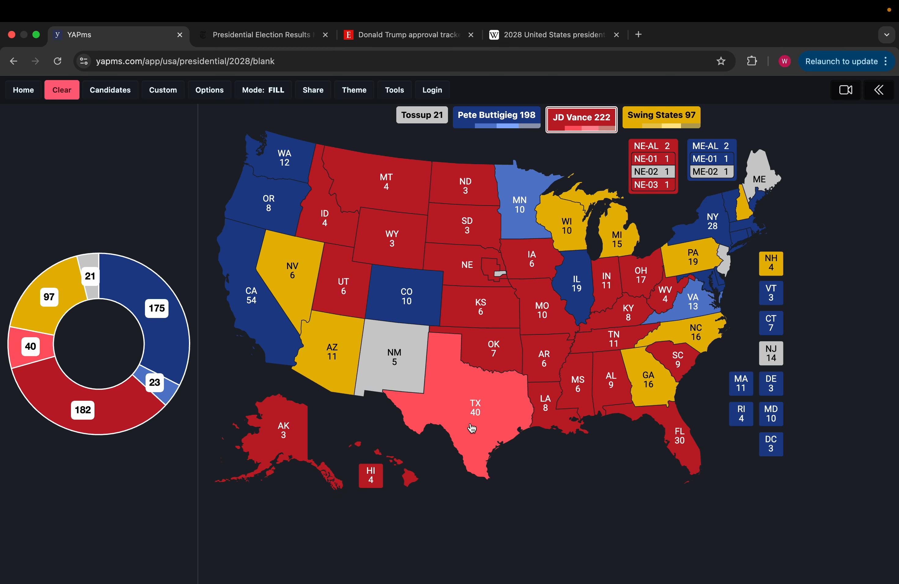
Check Texas's 2024 vote result on the New York Times results map and return to the YAPms map
left_click(258, 34)
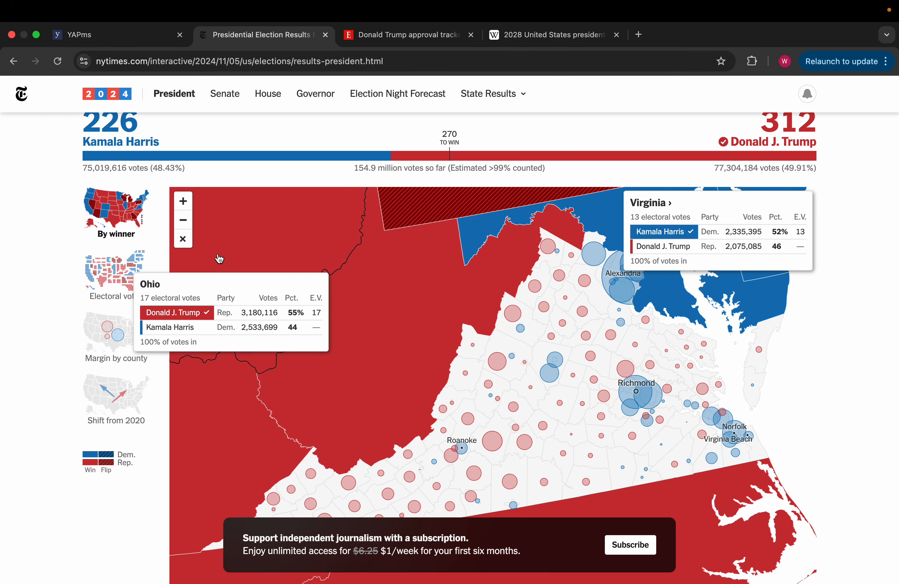
left_click(182, 222)
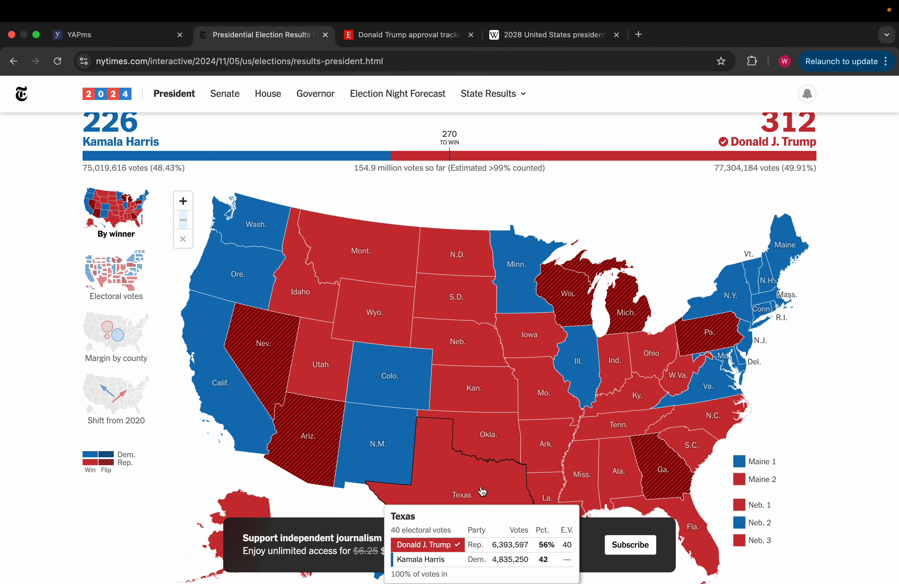
left_click(483, 492)
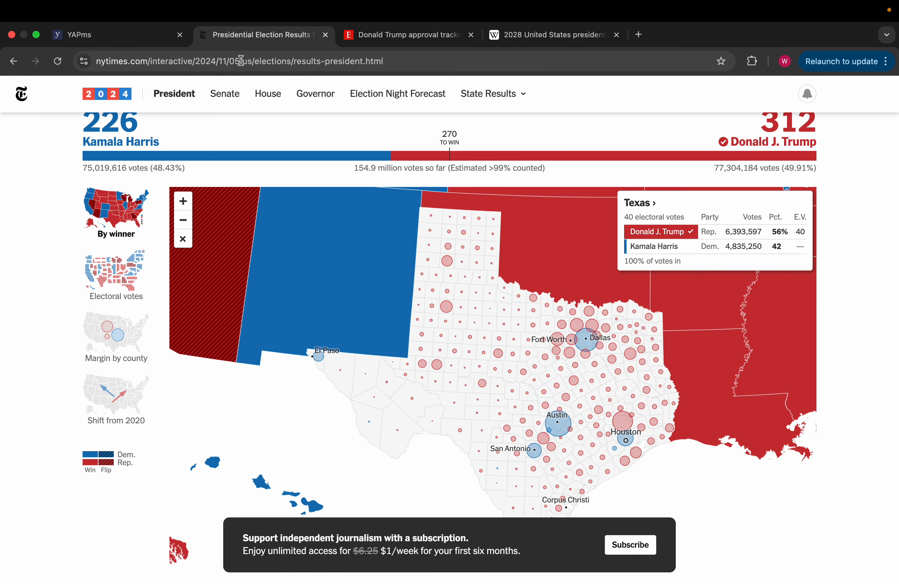
left_click(135, 35)
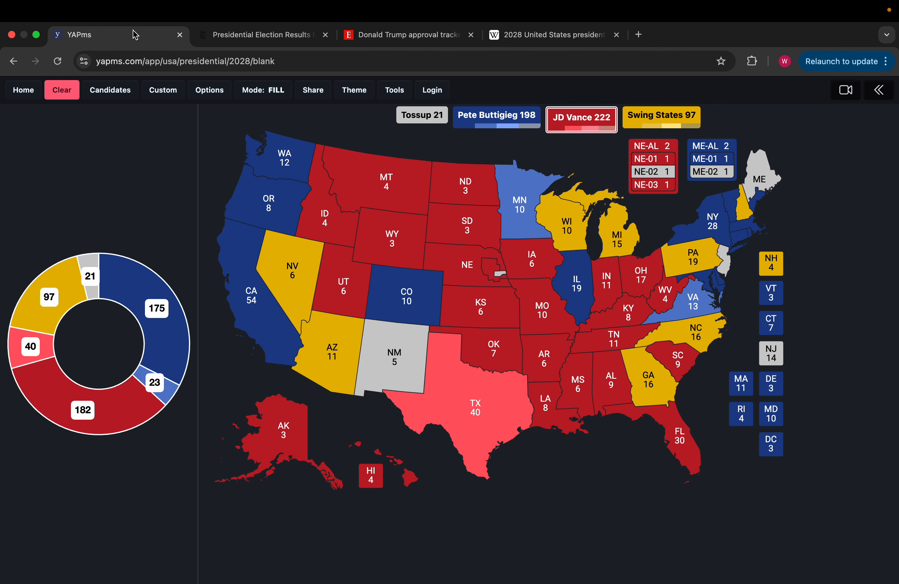
Assign New Jersey to Pete Buttigieg in lighter blue, check its 2024 result on the New York Times map and return to YAPms
left_click(478, 118)
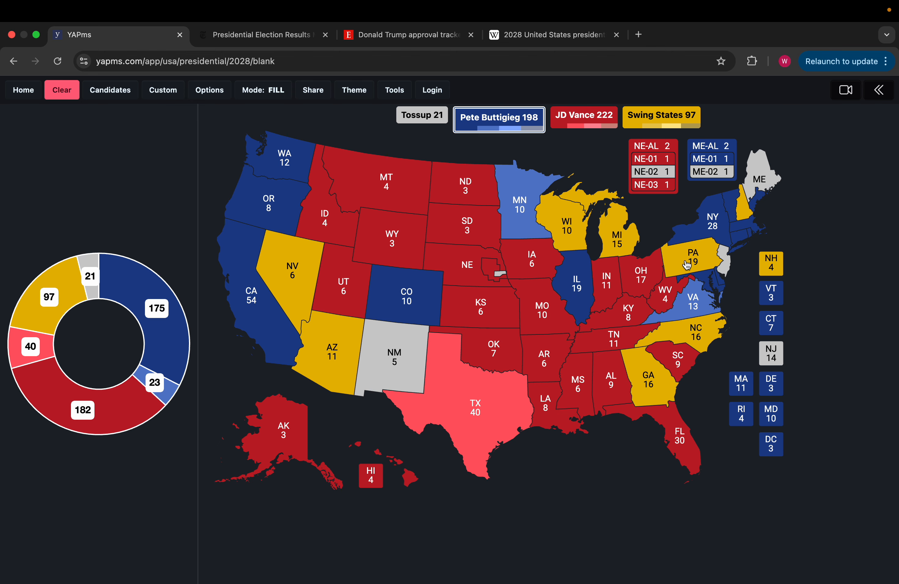
left_click(780, 344)
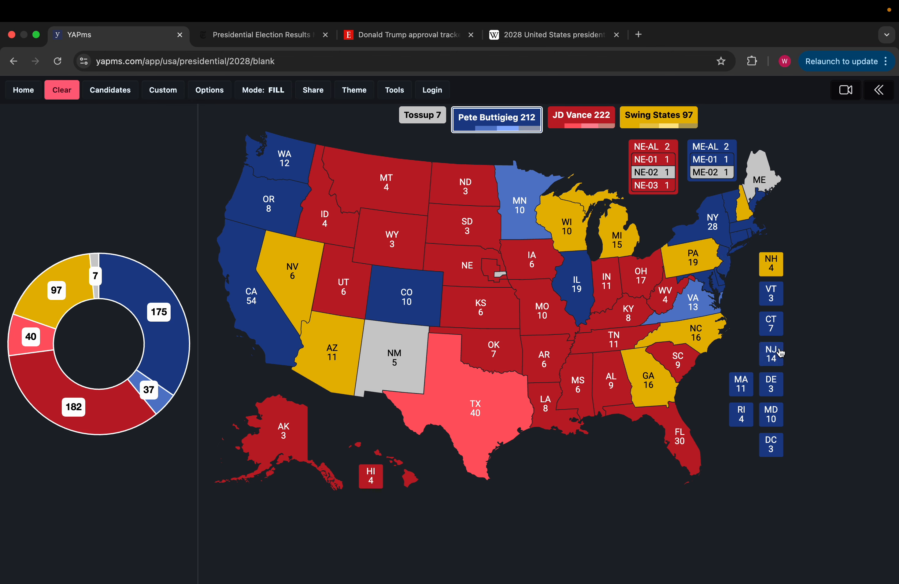
left_click(311, 38)
left_click(190, 223)
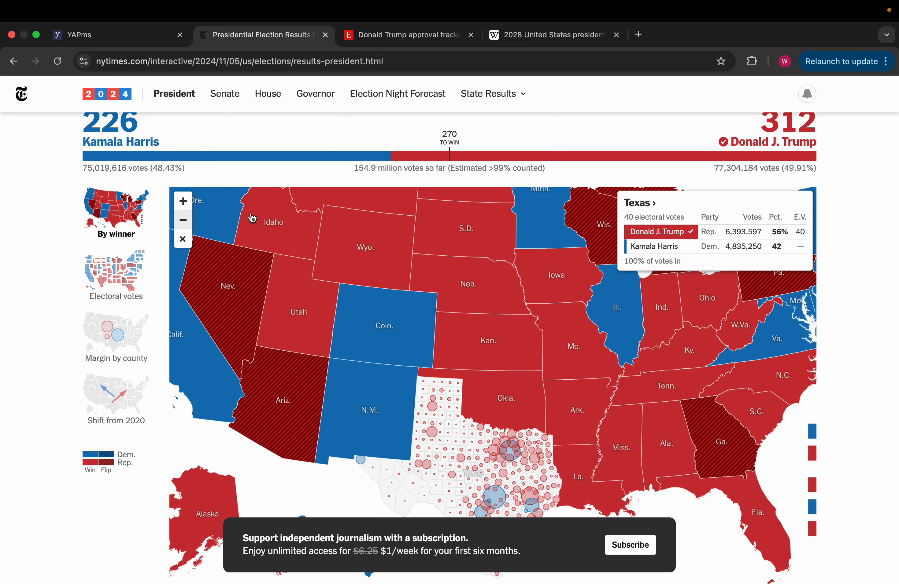
left_click(733, 328)
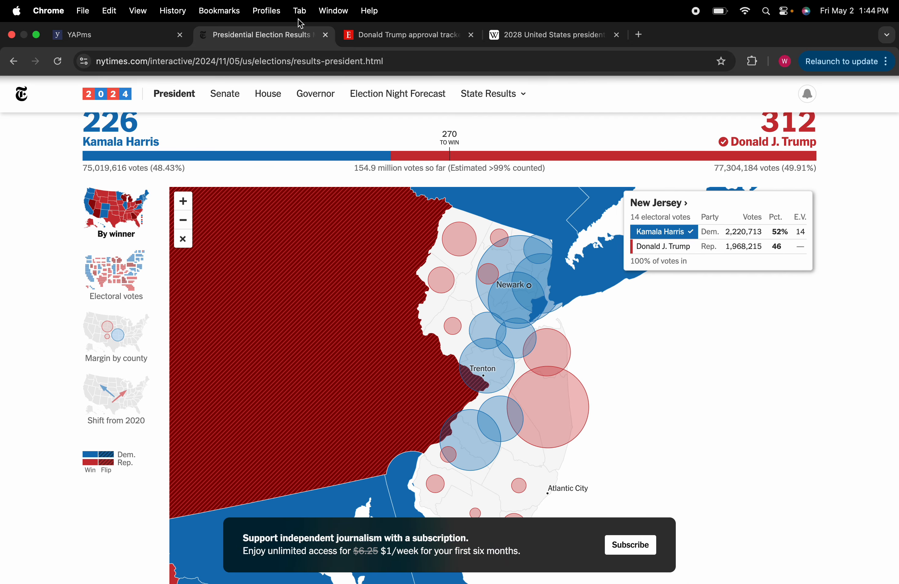
left_click(72, 44)
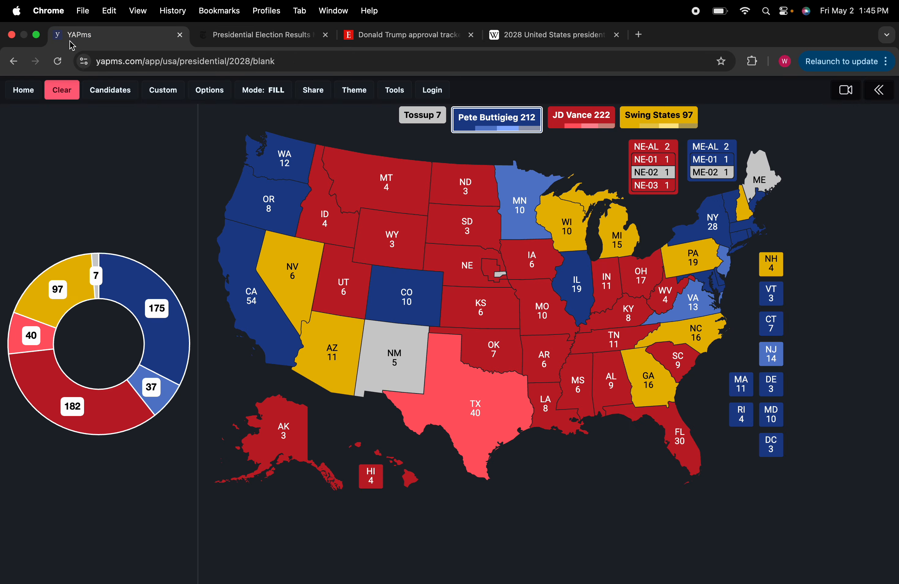
left_click(765, 365)
left_click(775, 356)
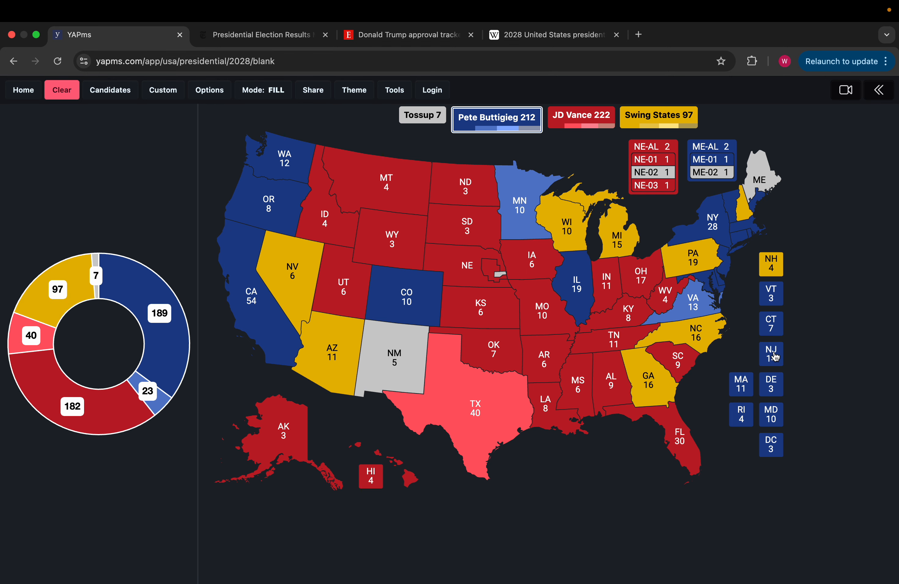
left_click(775, 356)
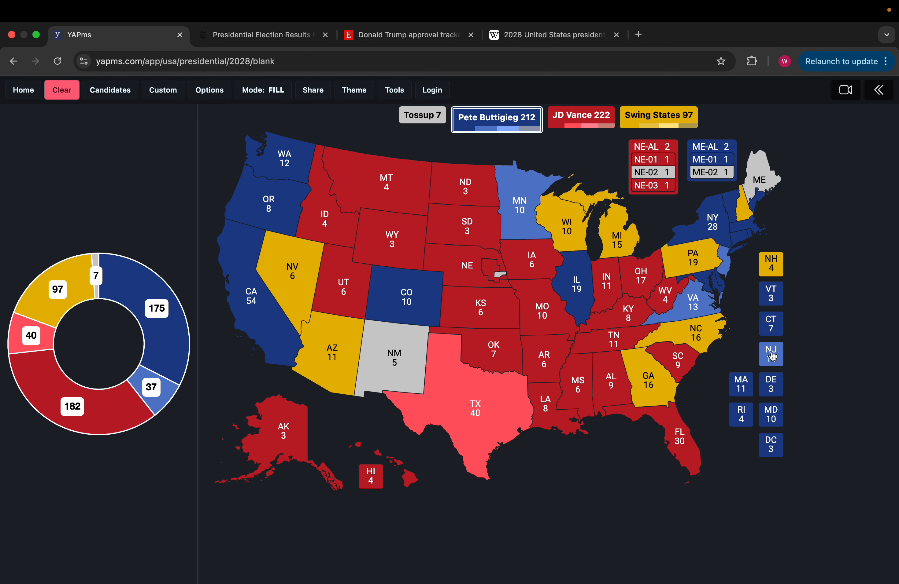
Assign Maine's second district to JD Vance in lighter red and Nebraska's second district to Pete Buttigieg in dark blue
left_click(578, 118)
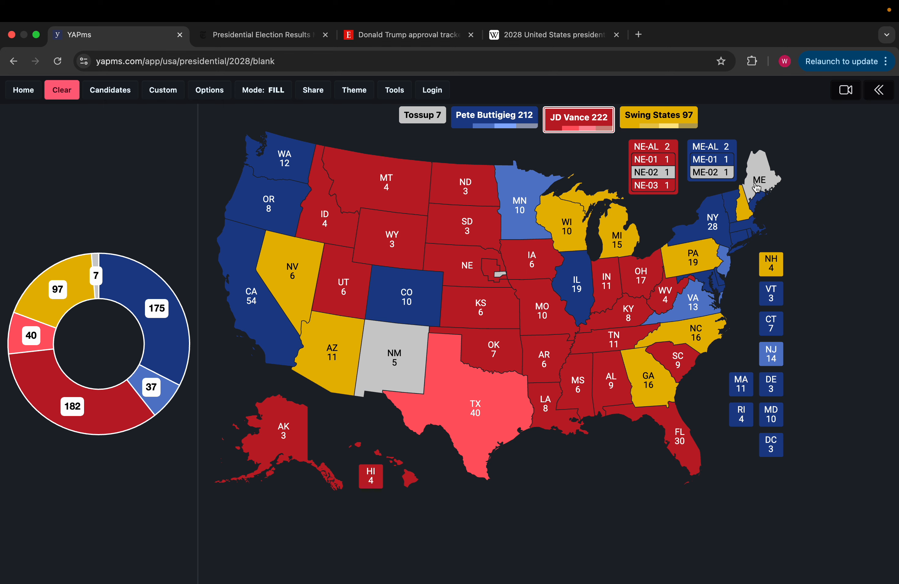
left_click(706, 174)
left_click(515, 128)
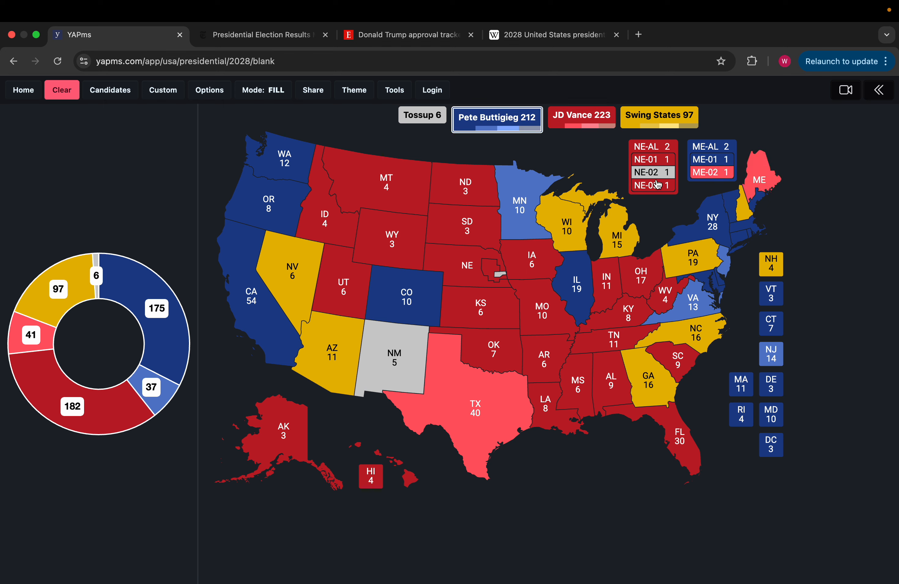
left_click(660, 173)
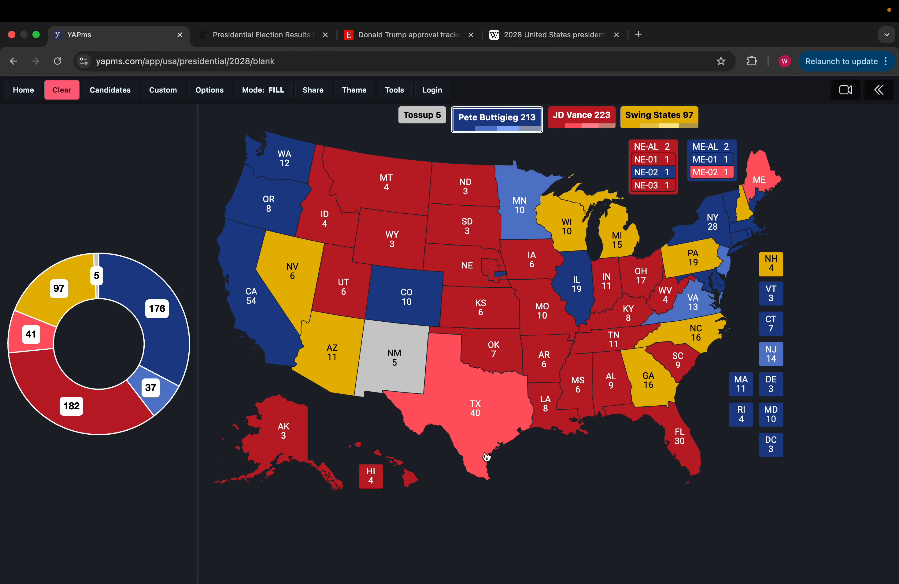
Assign New Mexico to Pete Buttigieg in the lighter blue shade
left_click(385, 370)
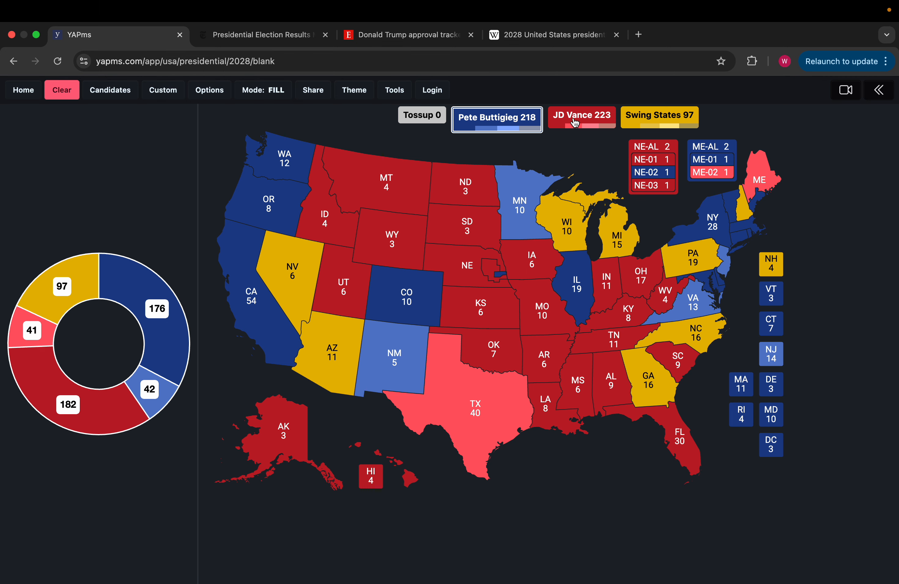
left_click(575, 124)
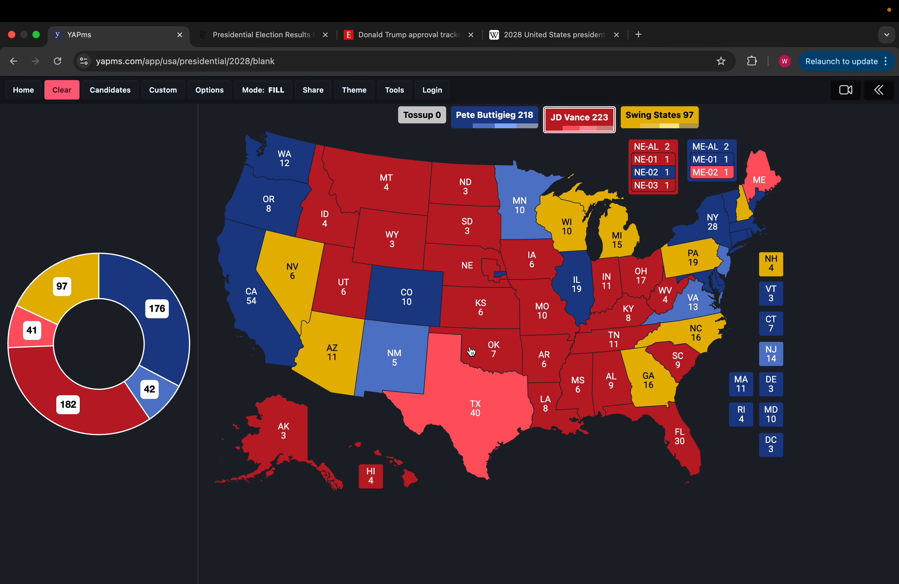
Check New Hampshire's 2024 result on the New York Times map and its detailed state results page, and return to the YAPms map
left_click(291, 42)
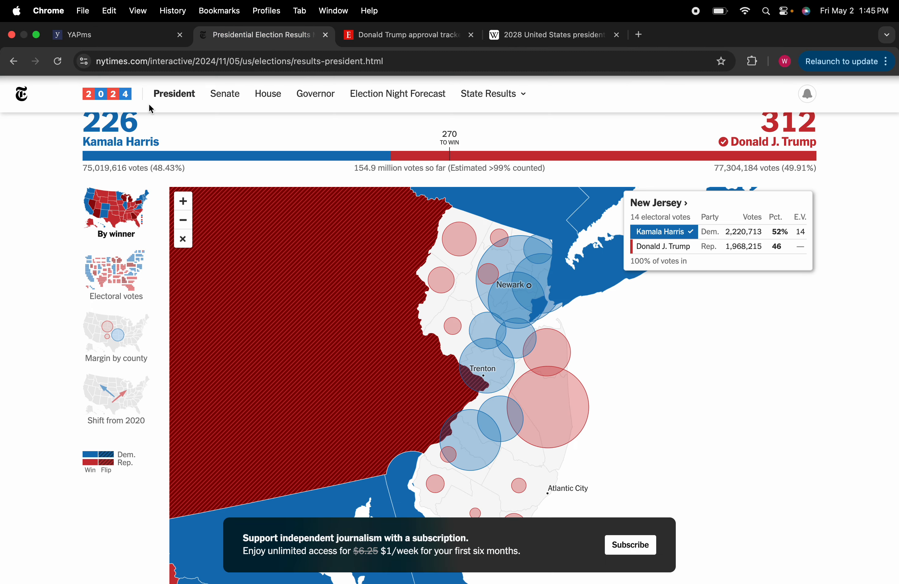
left_click(191, 227)
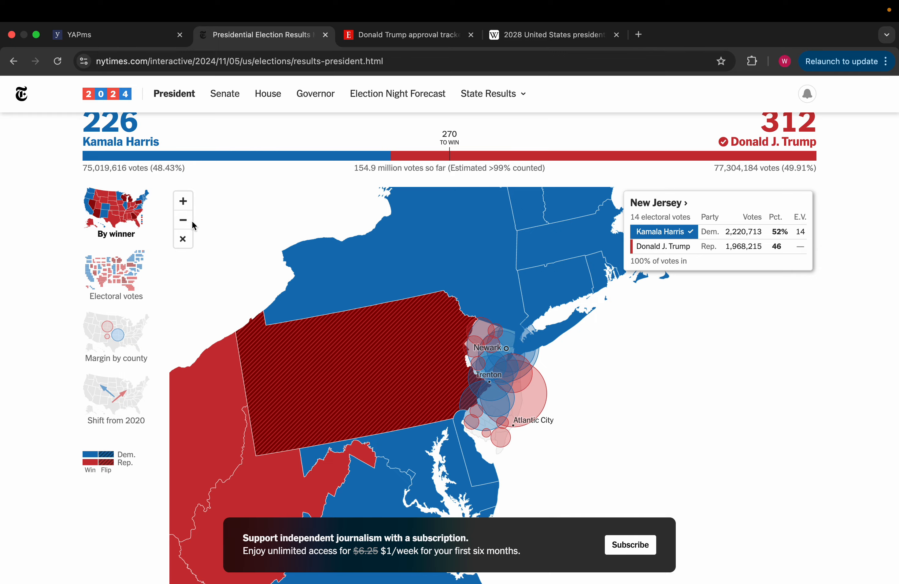
left_click(191, 222)
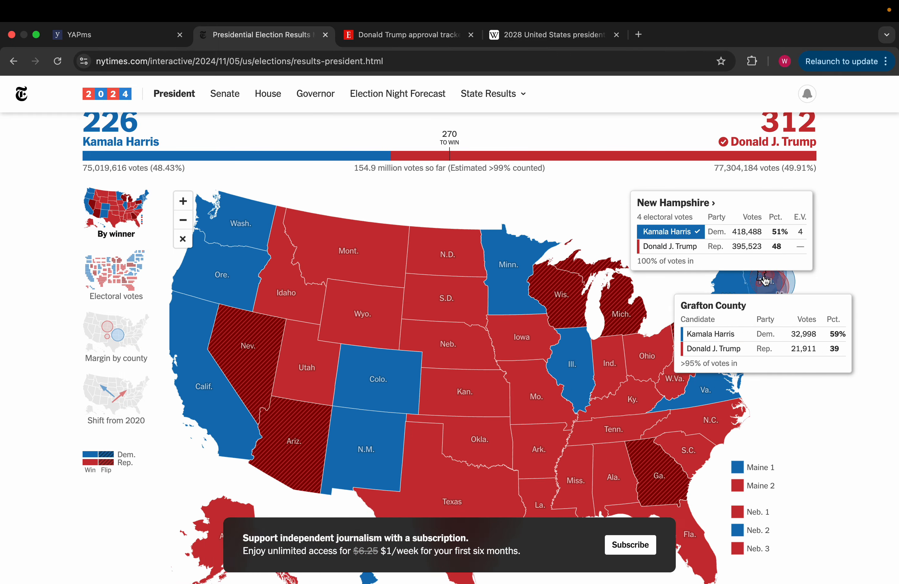
left_click(764, 281)
left_click_drag(731, 249, 675, 211)
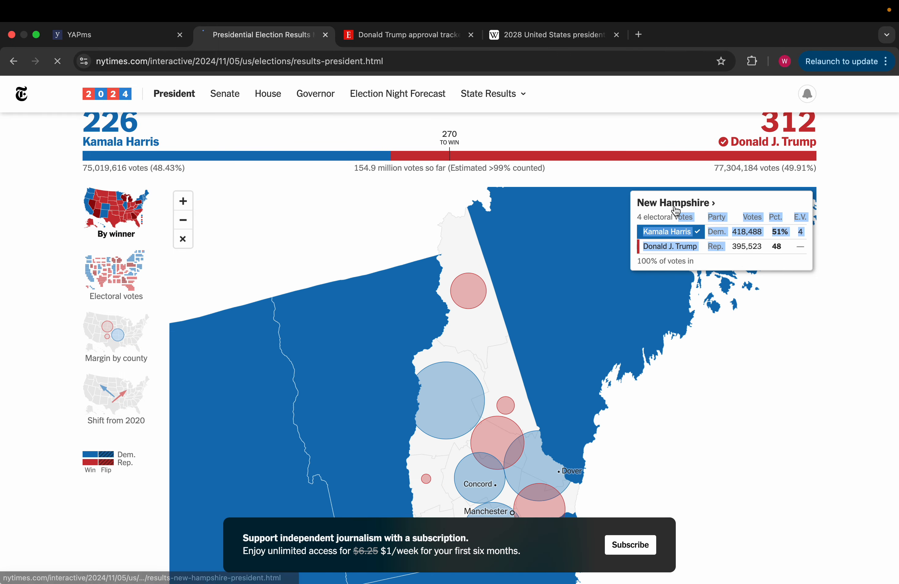
left_click(676, 211)
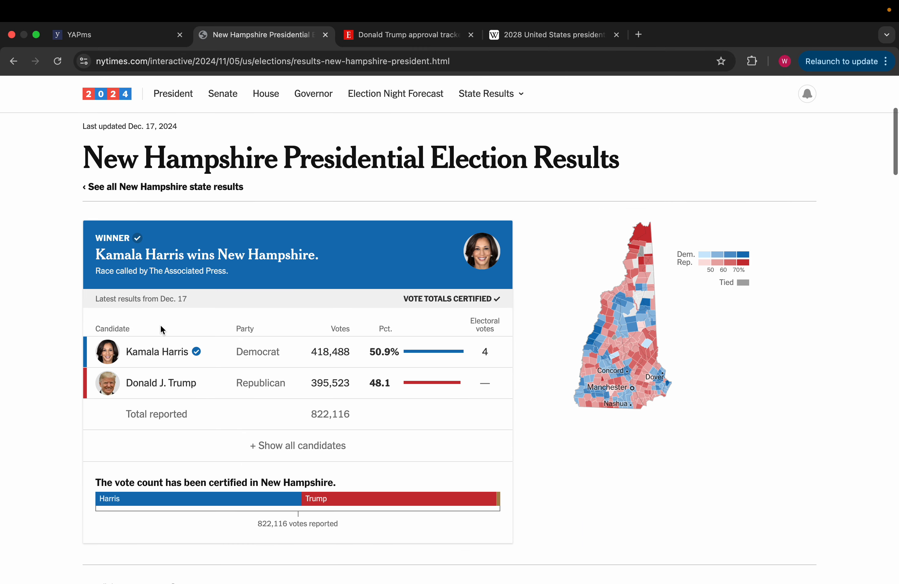
scroll(451, 481, "down", 5)
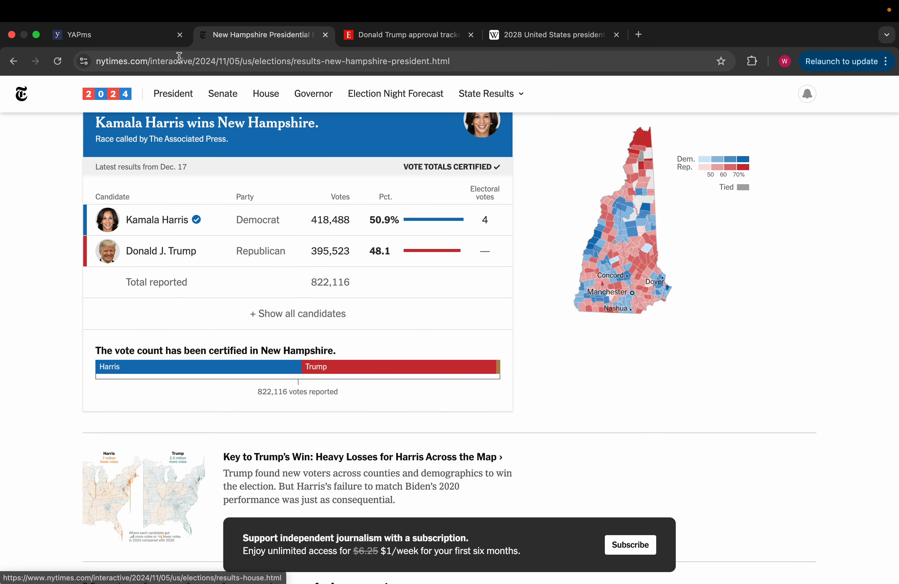
left_click(114, 34)
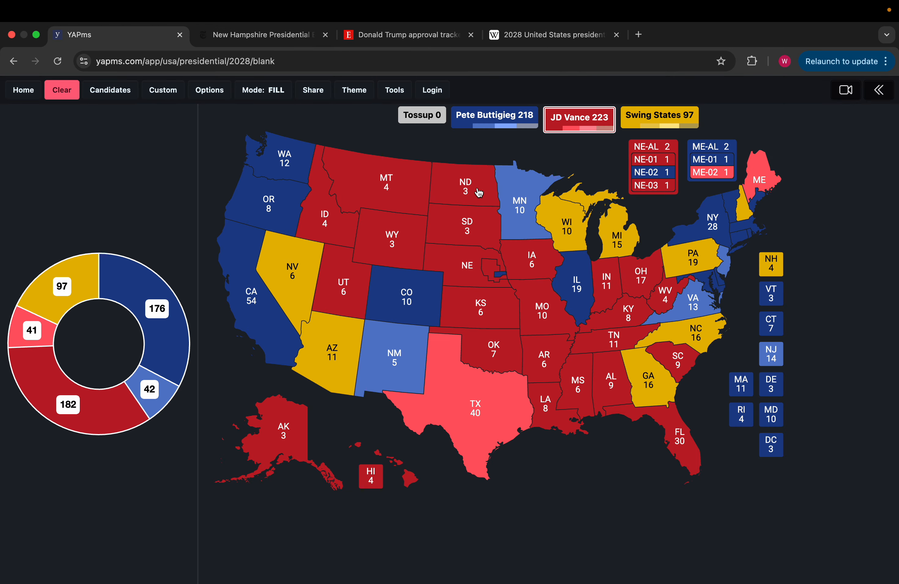
Assign New Hampshire to Pete Buttigieg in the third, light blue shade
left_click(477, 123)
left_click(739, 221)
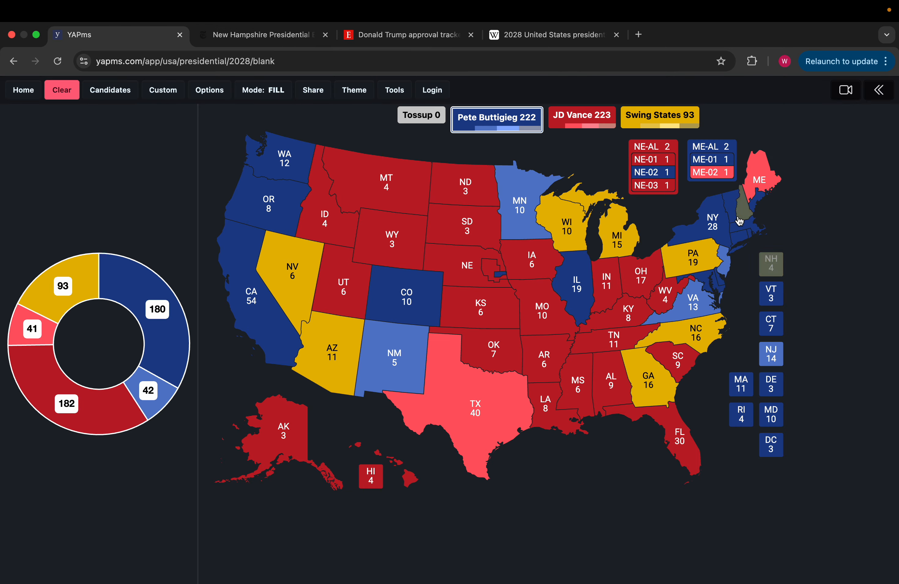
left_click(739, 220)
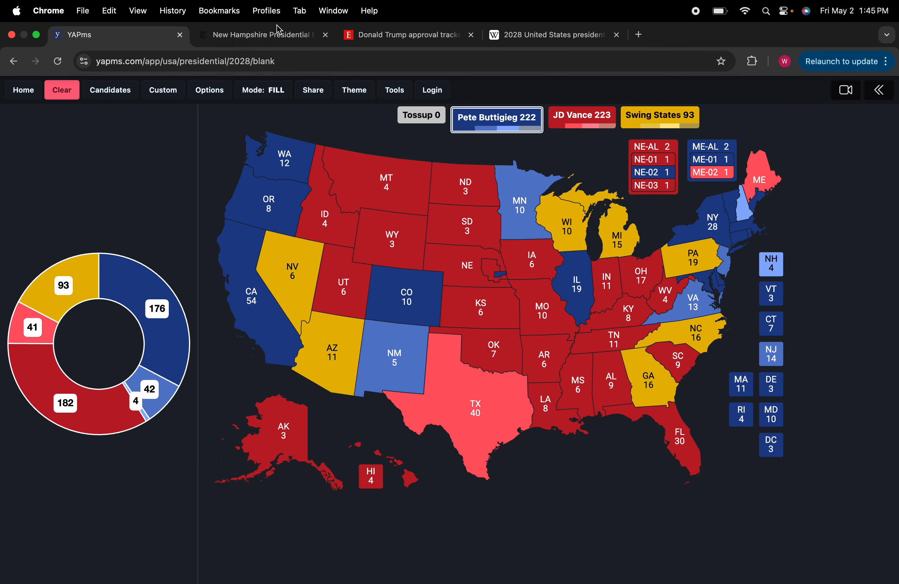
Check Pennsylvania's 2024 result on the New York Times map and Donald Trump's approval on The Economist's tracker, and return to YAPms
left_click(277, 34)
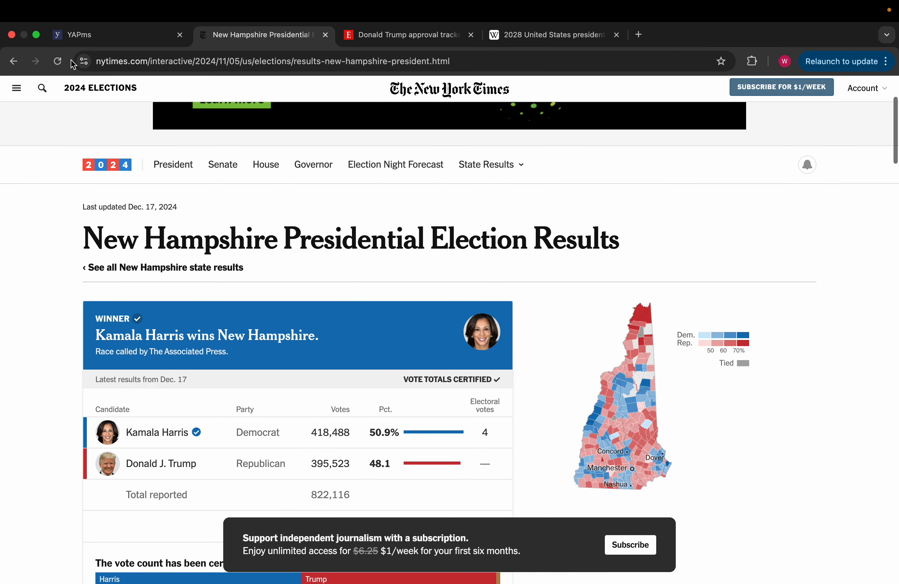
left_click(14, 61)
left_click(711, 333)
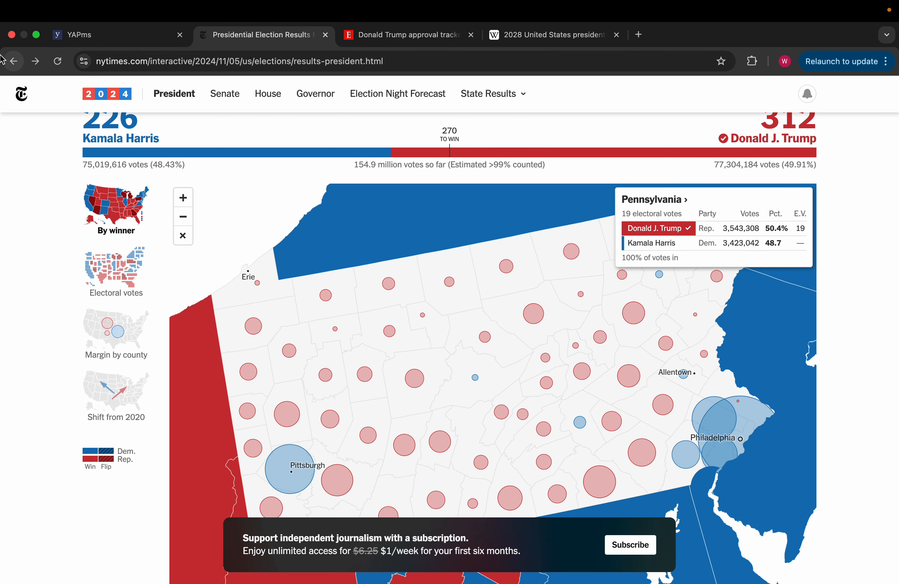
left_click(68, 35)
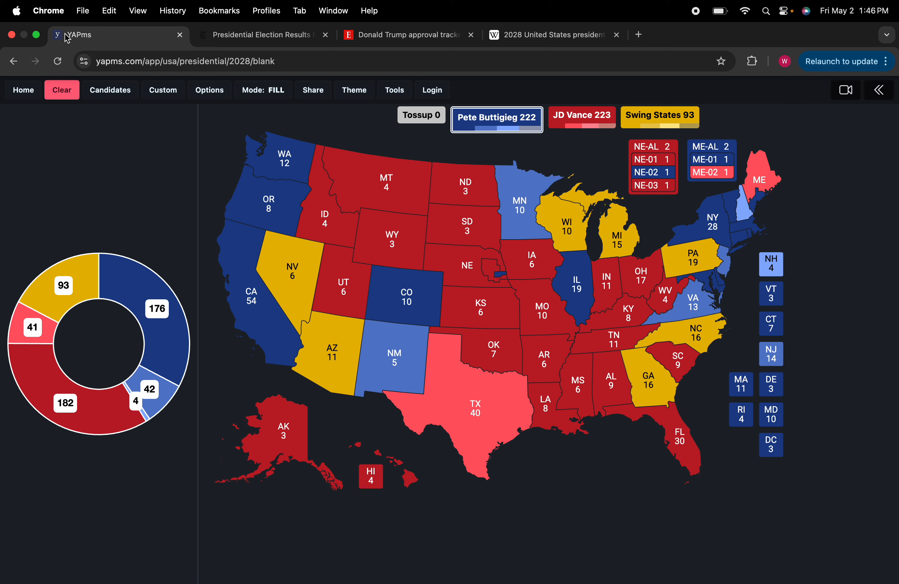
left_click(393, 42)
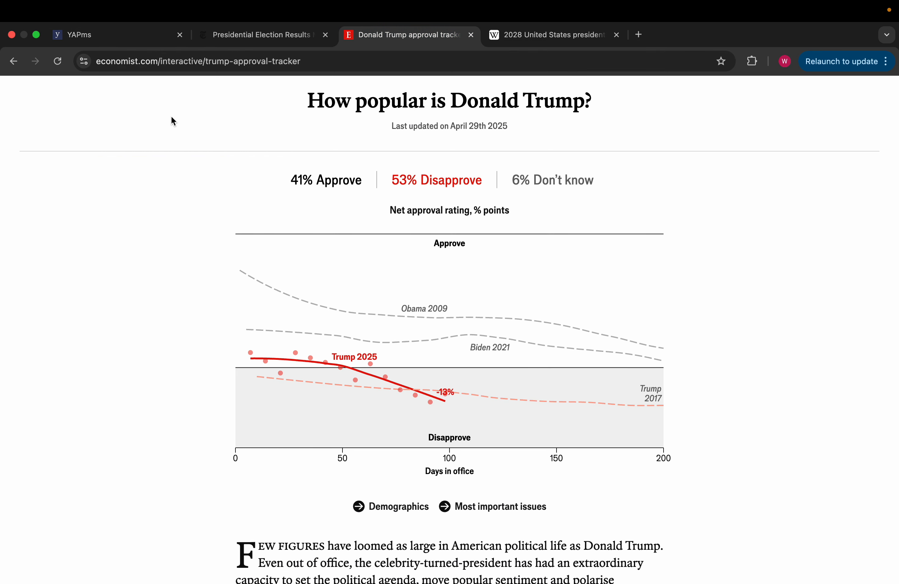
left_click(115, 36)
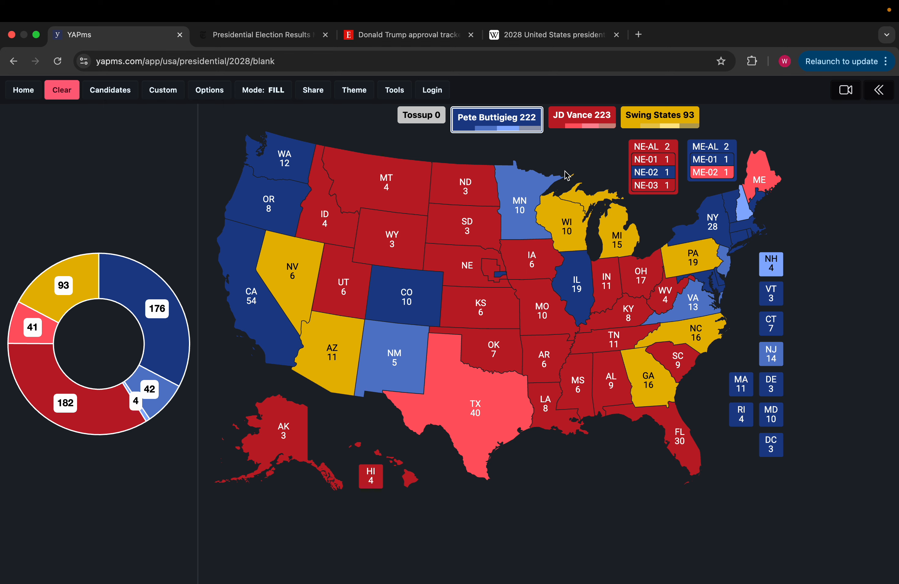
Assign Pennsylvania to Pete Buttigieg in the greyish blue shade
left_click(675, 268)
left_click(675, 268)
left_click(675, 269)
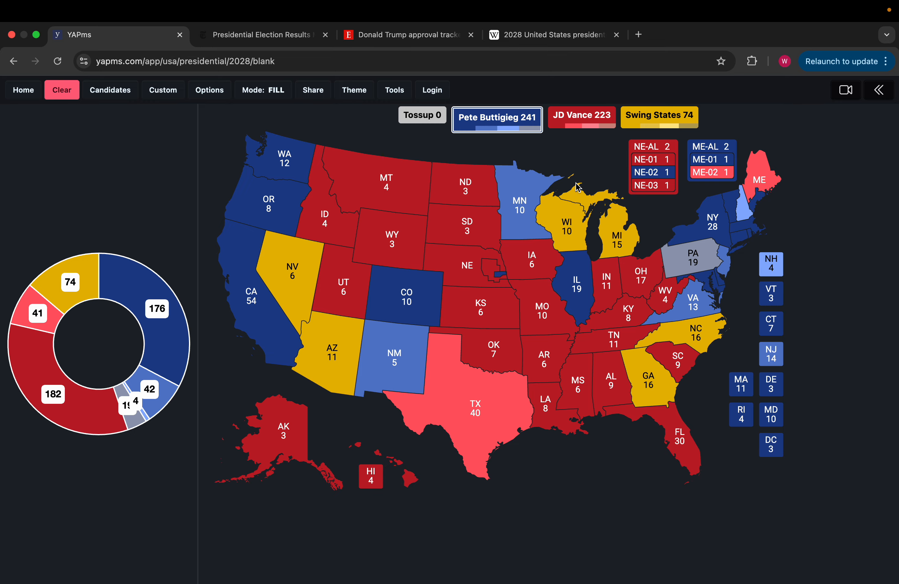
Check Michigan's 2024 result on the New York Times map and assign Michigan to Pete Buttigieg in greyish blue on YAPms
left_click(280, 38)
left_click(183, 217)
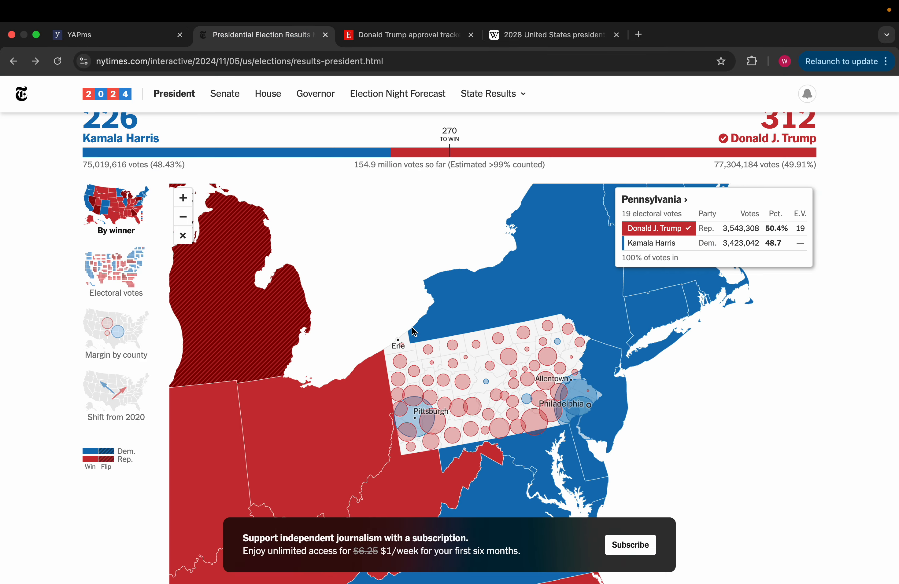
left_click(272, 307)
left_click(151, 41)
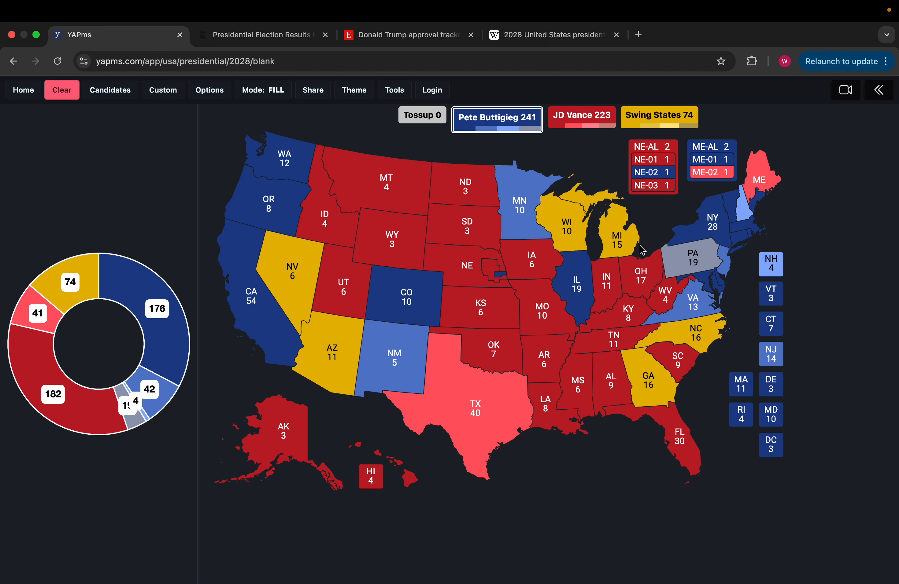
left_click(616, 245)
left_click(616, 245)
left_click(616, 245)
left_click(616, 245)
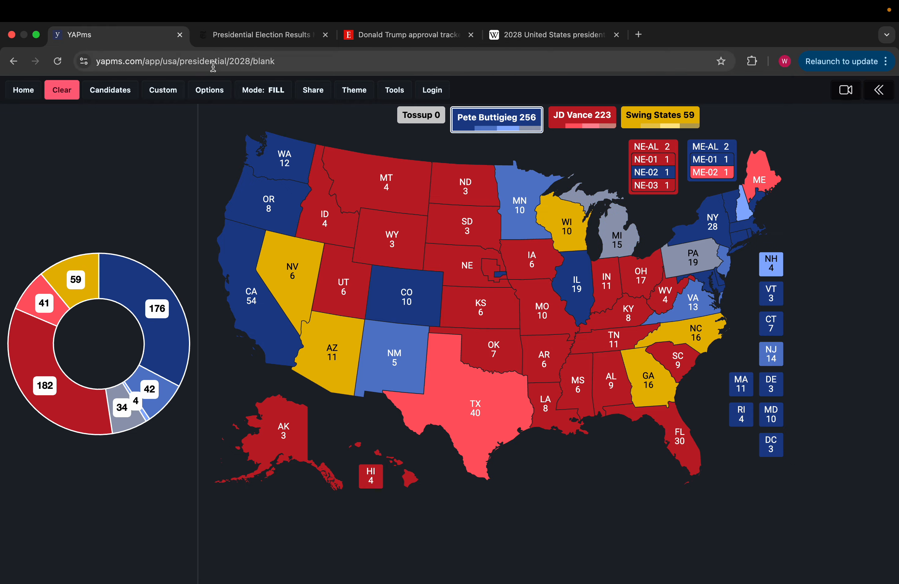
Check Wisconsin's 2024 result on the New York Times map and assign Wisconsin to Pete Buttigieg in greyish blue on YAPms
left_click(230, 35)
mouse_move(276, 384)
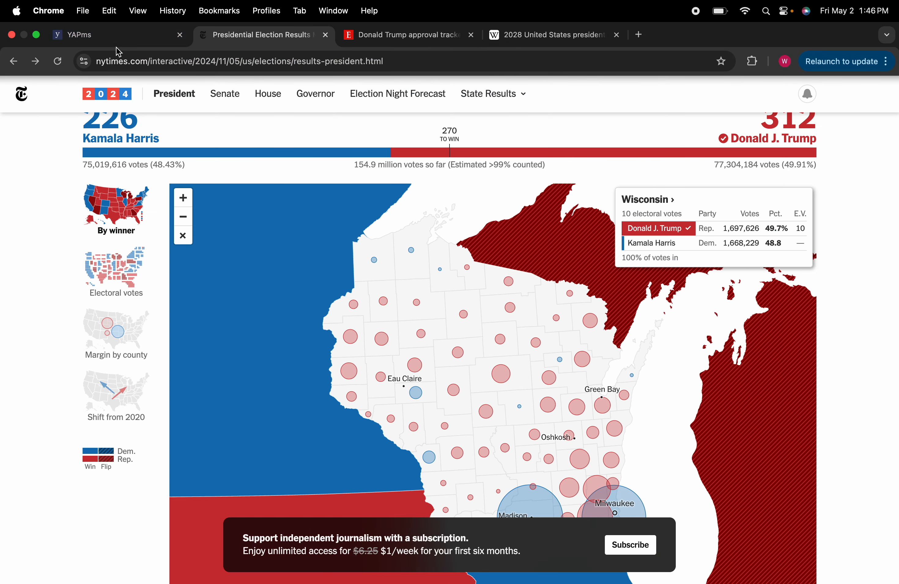
left_click(116, 38)
left_click(563, 221)
left_click(563, 221)
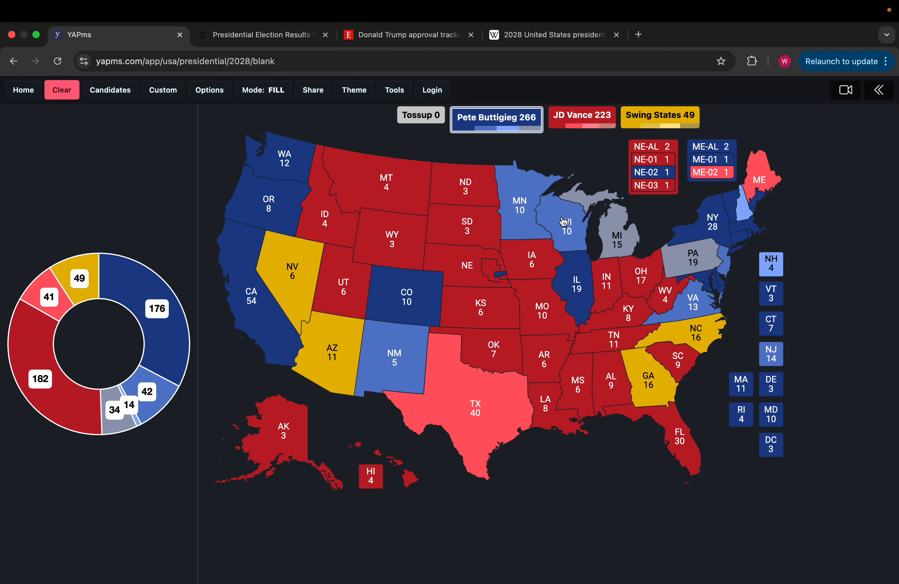
left_click(563, 221)
Check North Carolina's 2024 result on the New York Times map and assign the state to JD Vance in greyish red on YAPms
left_click(604, 130)
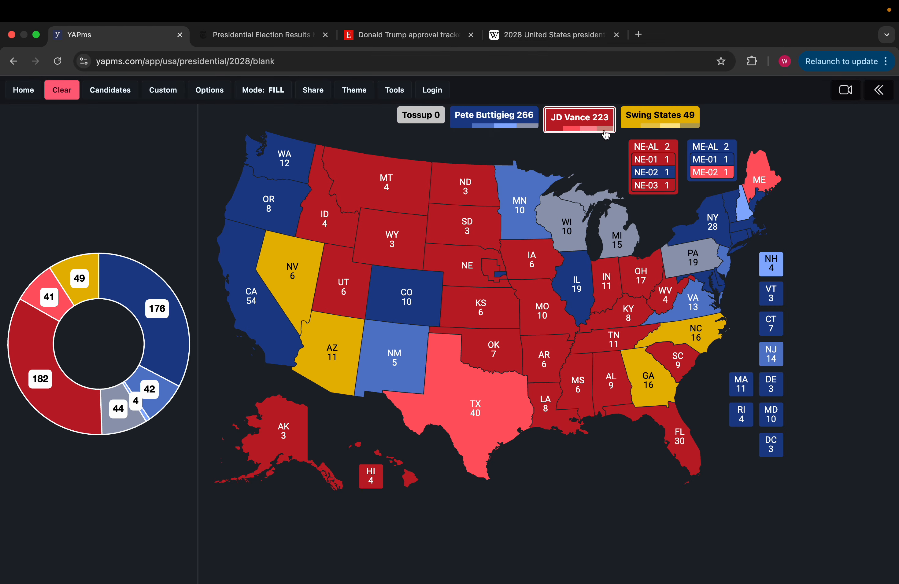
left_click(258, 35)
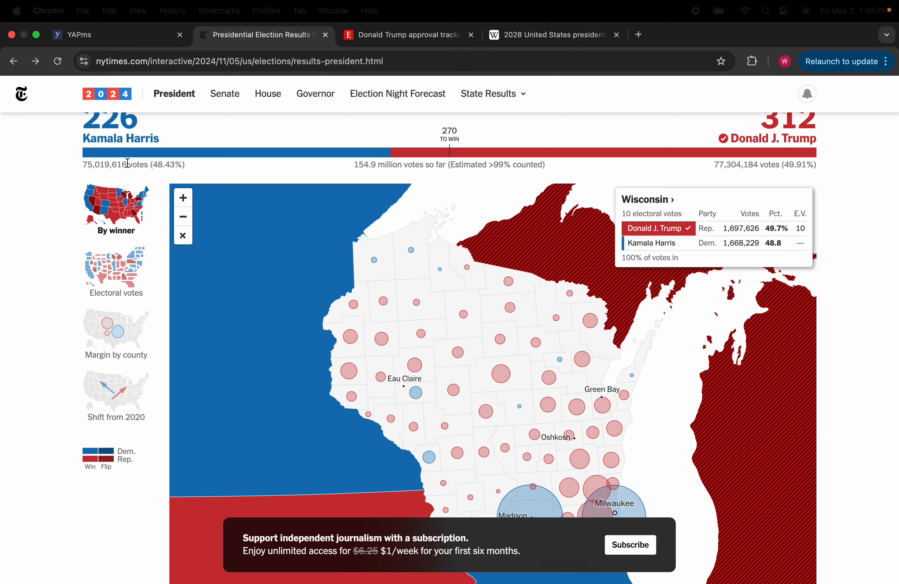
scroll(474, 360, "down", 5)
left_click_drag(412, 164, 482, 264)
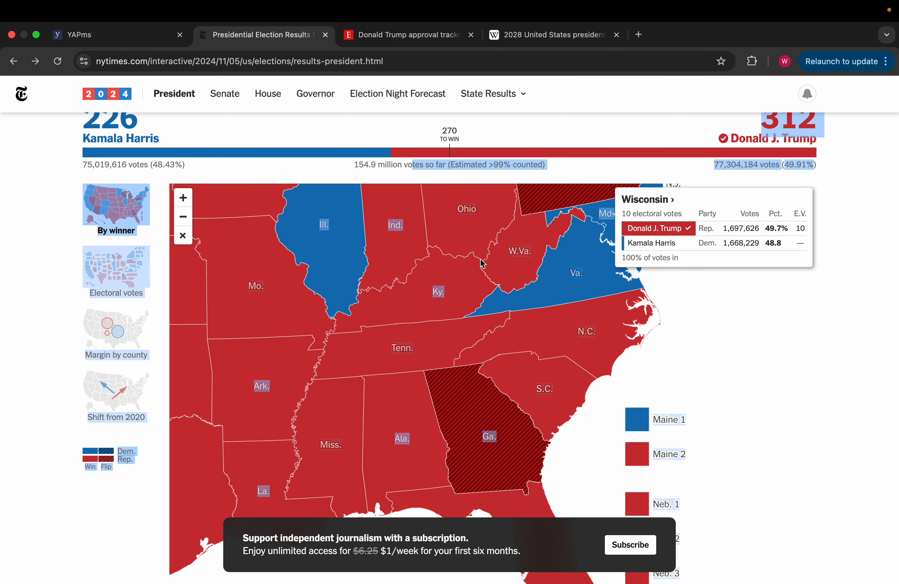
left_click(594, 353)
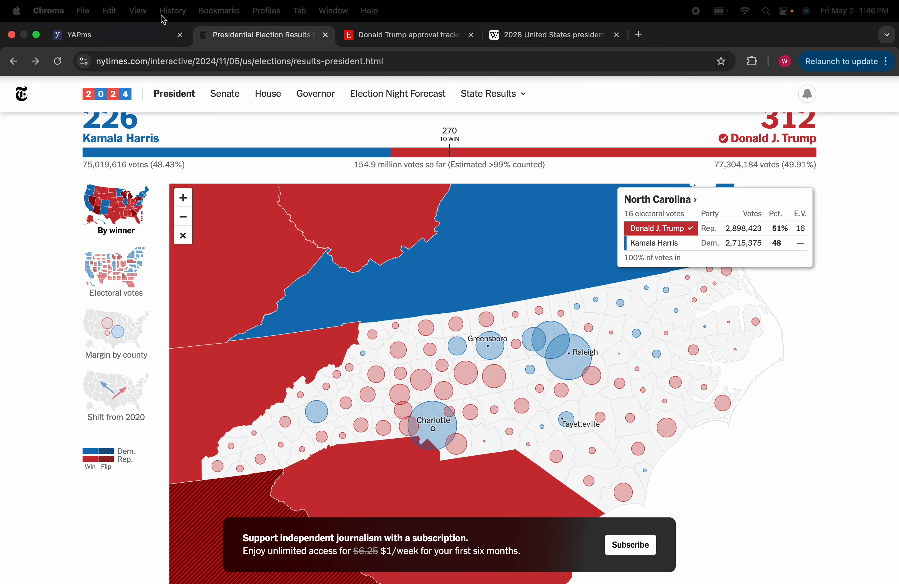
left_click(159, 35)
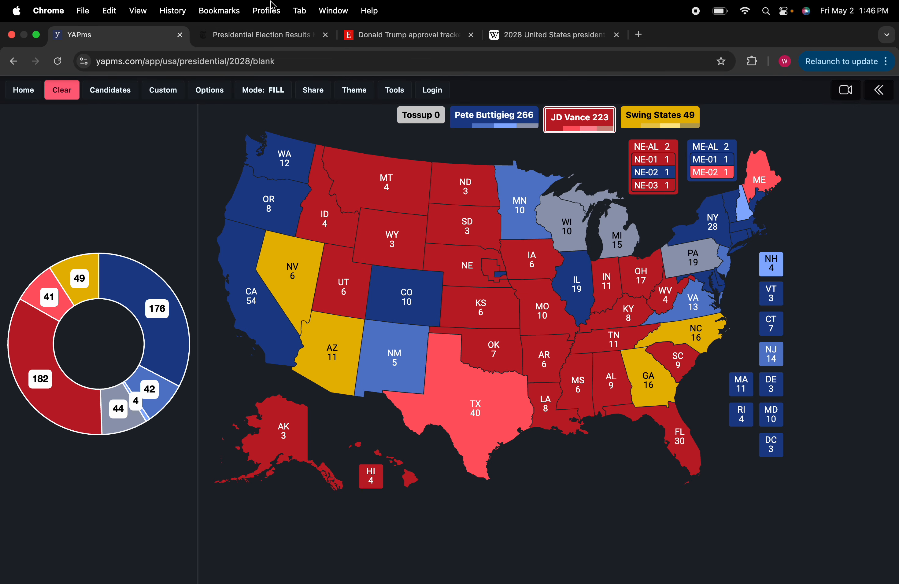
left_click(266, 34)
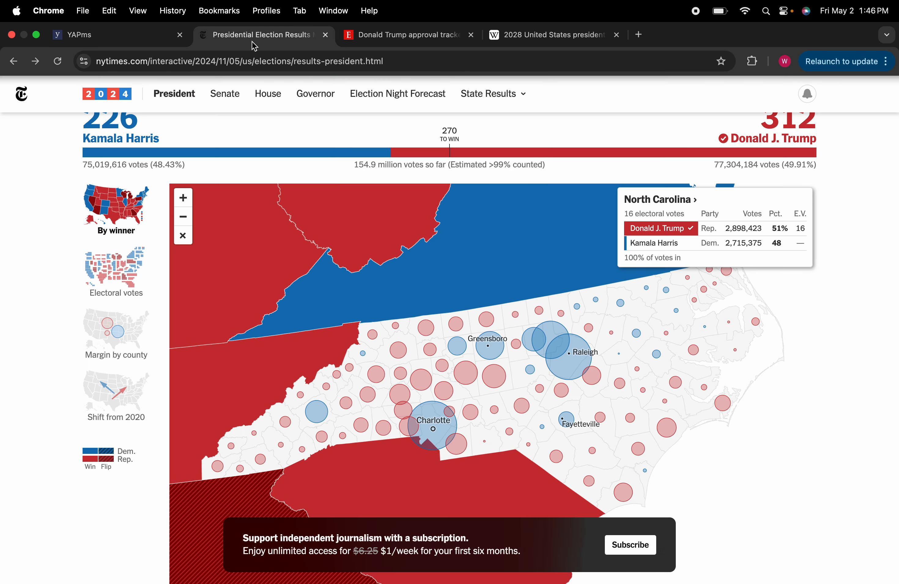
left_click(151, 33)
left_click(701, 342)
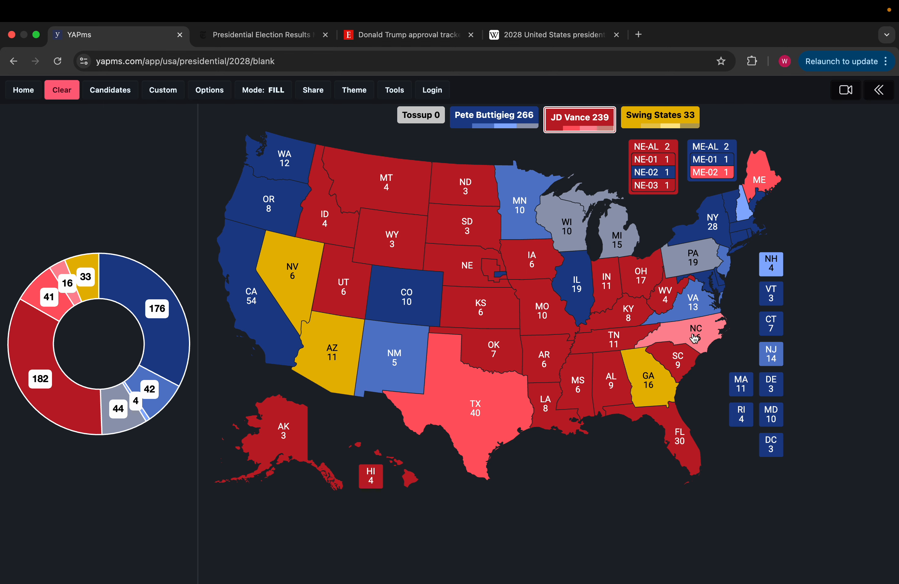
left_click(695, 339)
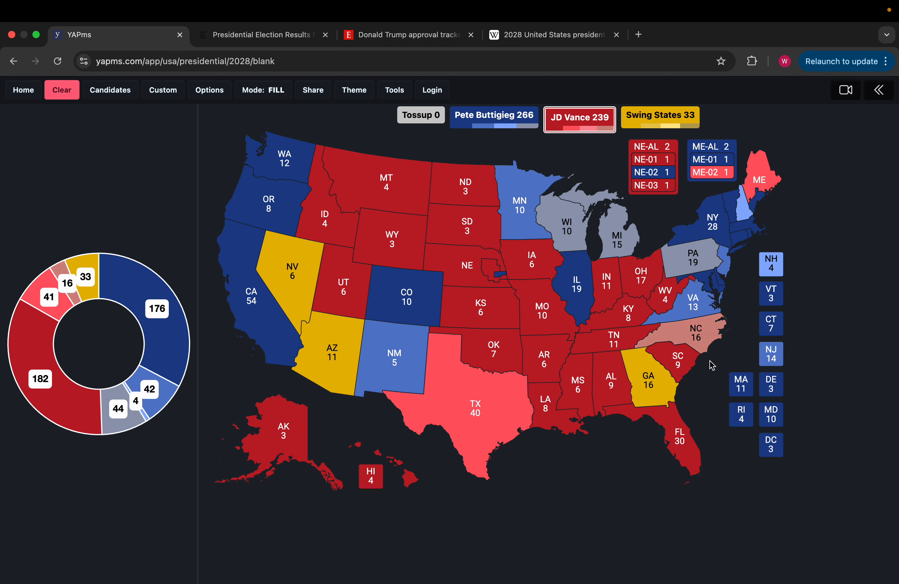
Select Pete Buttigieg as the fill candidate and check Georgia's 2024 result on the New York Times map
left_click(503, 115)
left_click(231, 34)
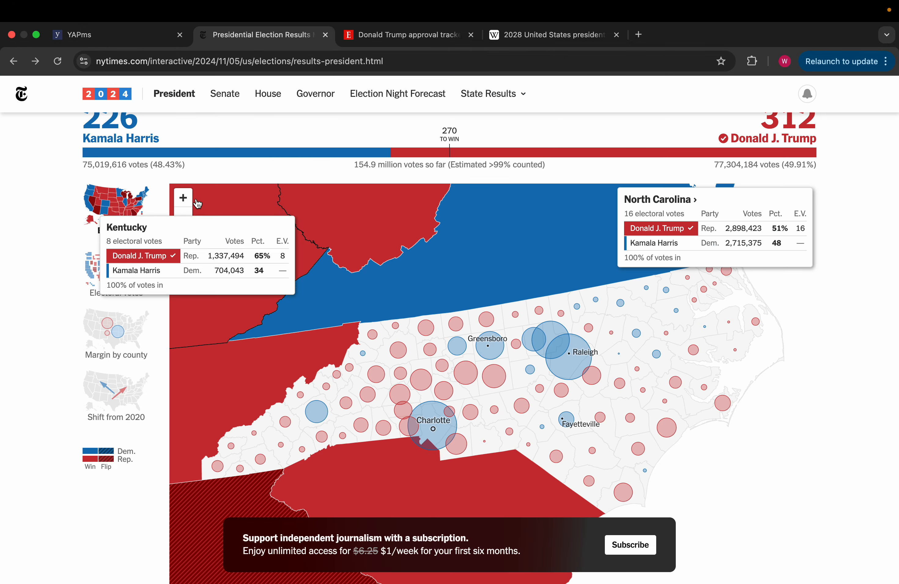
left_click(182, 235)
left_click(432, 468)
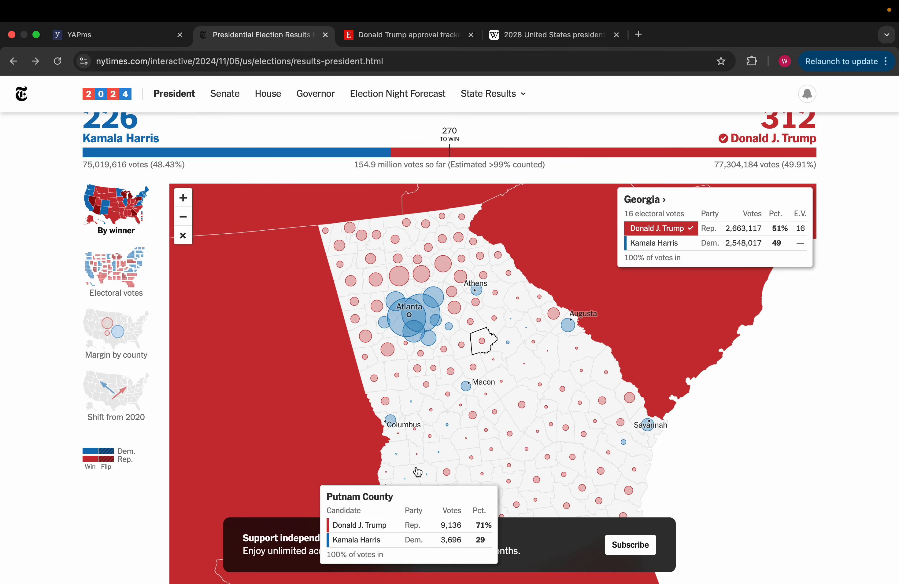
scroll(460, 387, "down", 2)
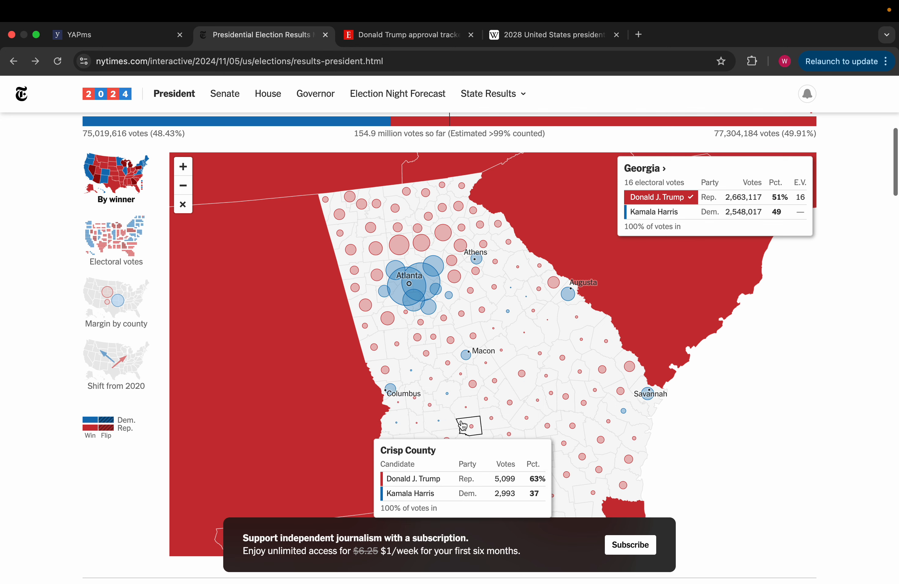
Show the shift from 2020 and examine the county margin changes around Atlanta and the rest of Georgia
left_click(117, 370)
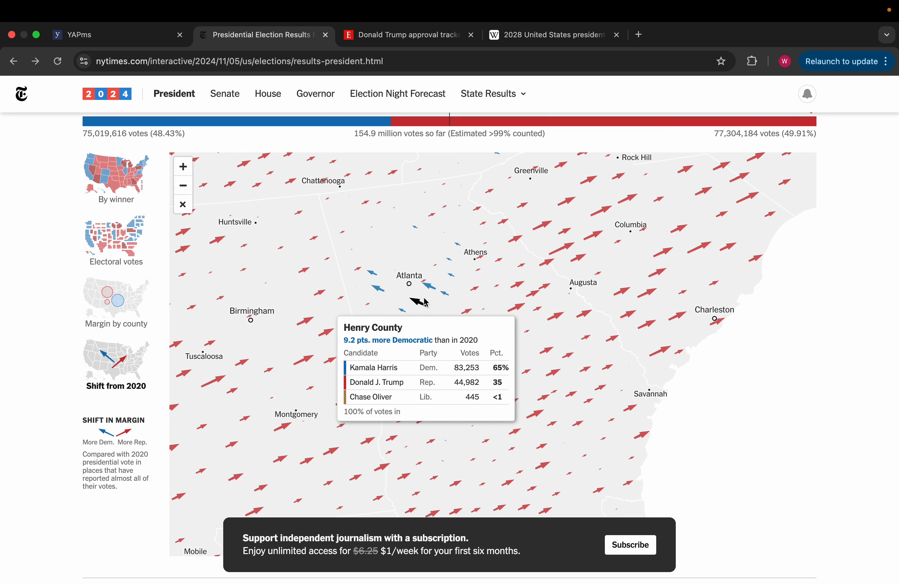
scroll(448, 280, "down", 1)
scroll(448, 280, "up", 2)
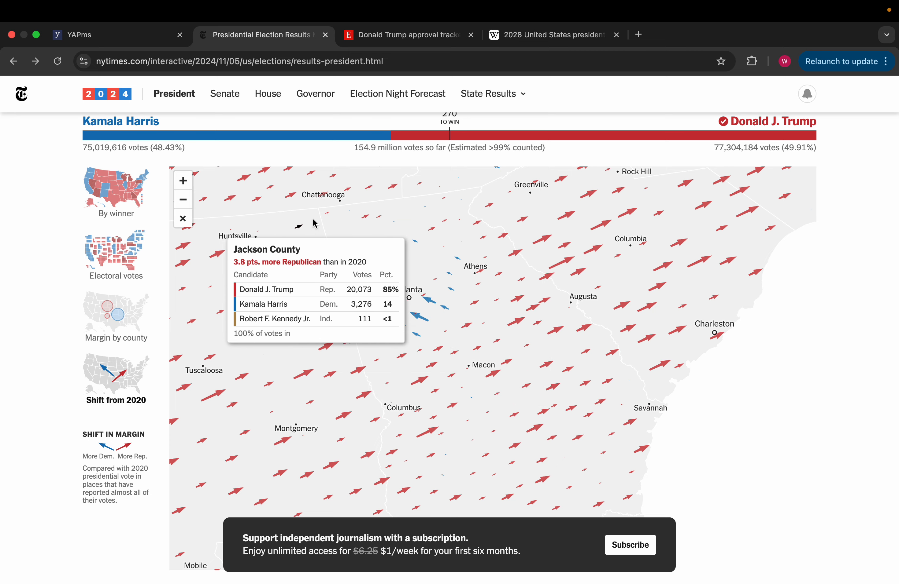
Return the New York Times map to the winner view and assign Georgia to Pete Buttigieg in light blue on YAPms
left_click(135, 199)
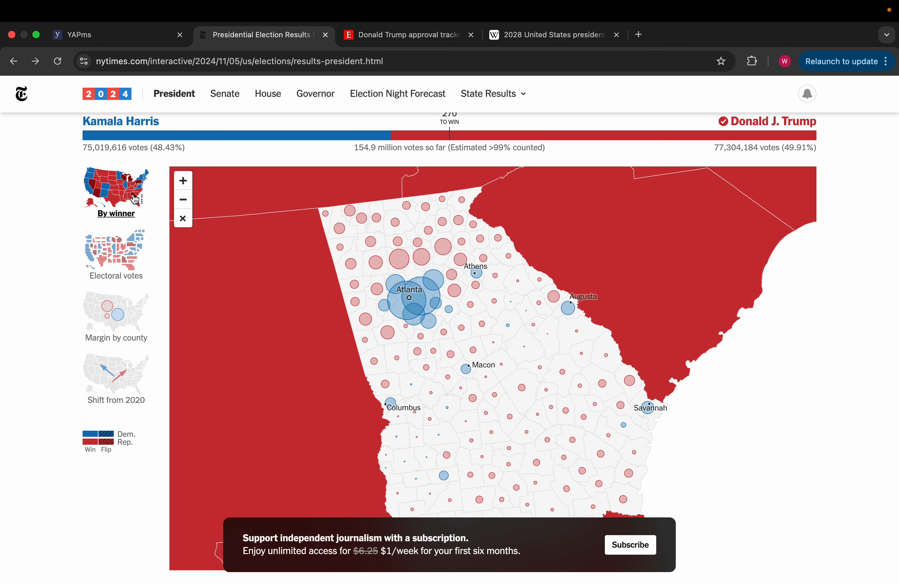
left_click(84, 32)
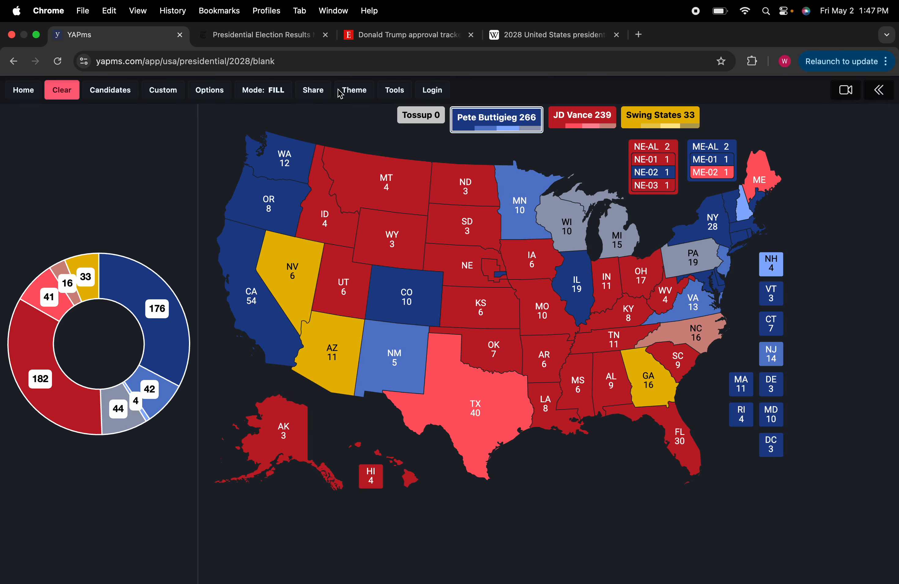
left_click(644, 385)
left_click(645, 386)
left_click(662, 388)
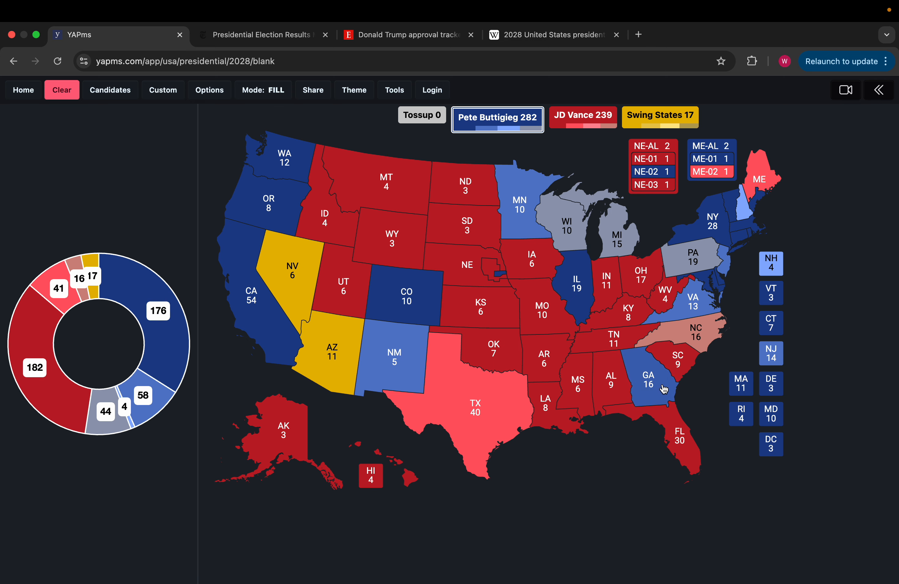
left_click(663, 389)
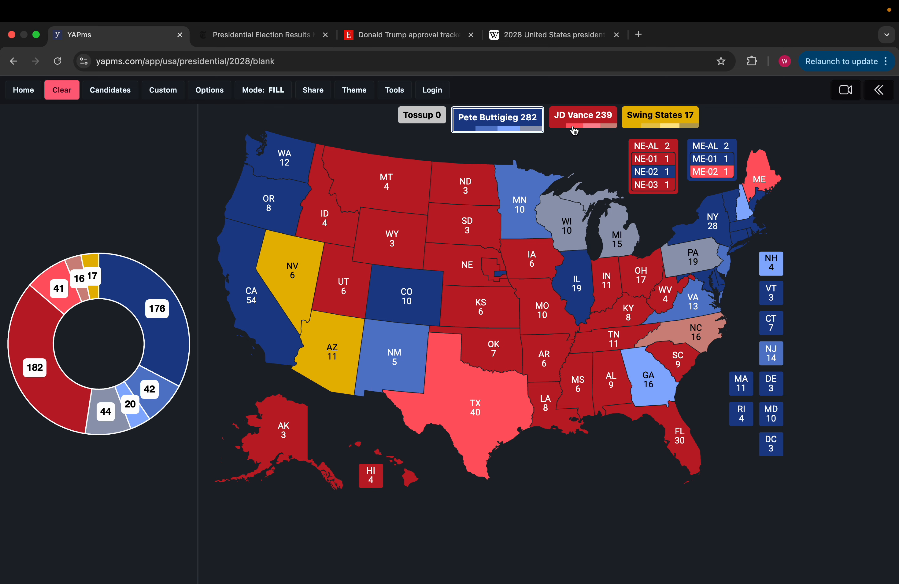
Change North Carolina's margin shade for JD Vance to light pink
left_click(574, 130)
left_click(700, 340)
left_click(700, 339)
left_click(700, 340)
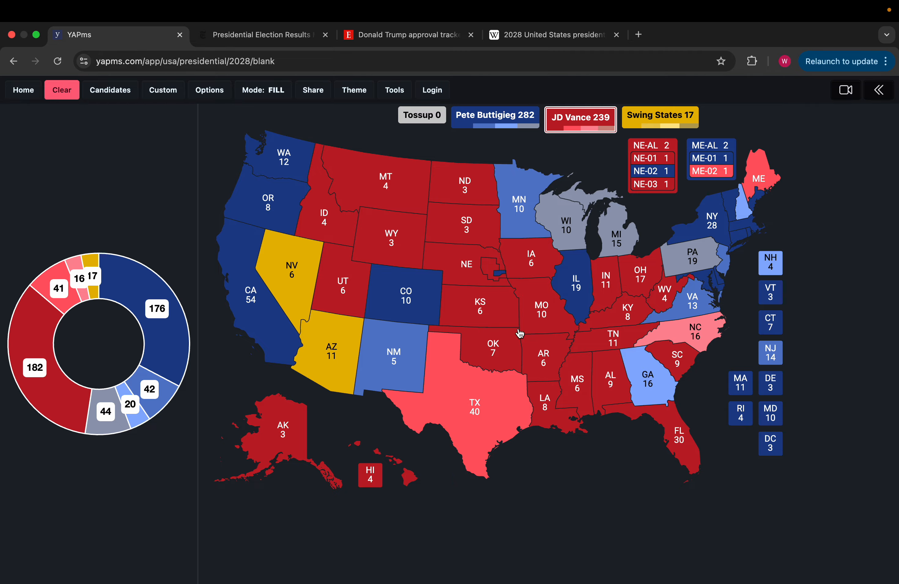
Check Arizona's 2024 result on the New York Times map and assign Arizona to JD Vance in light pink on YAPms
left_click(510, 124)
left_click(263, 40)
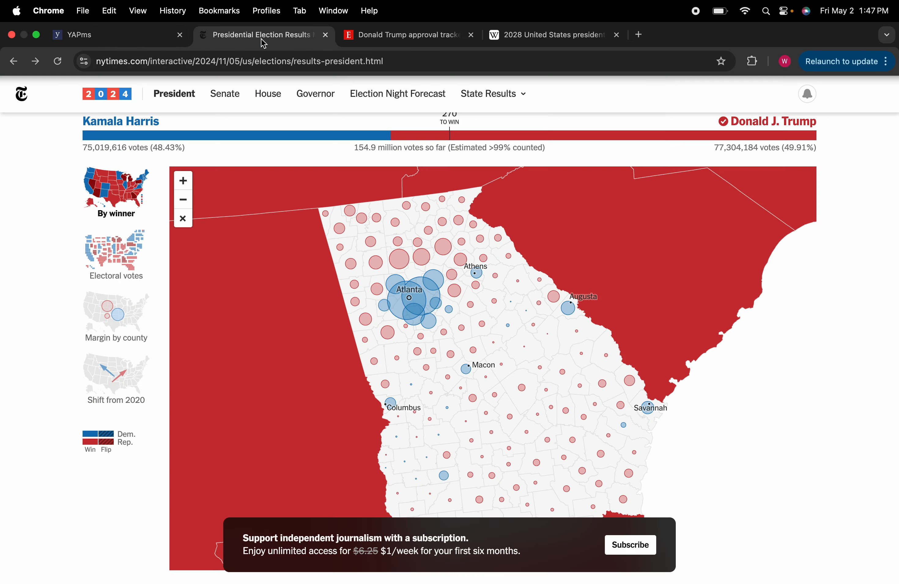
left_click(182, 219)
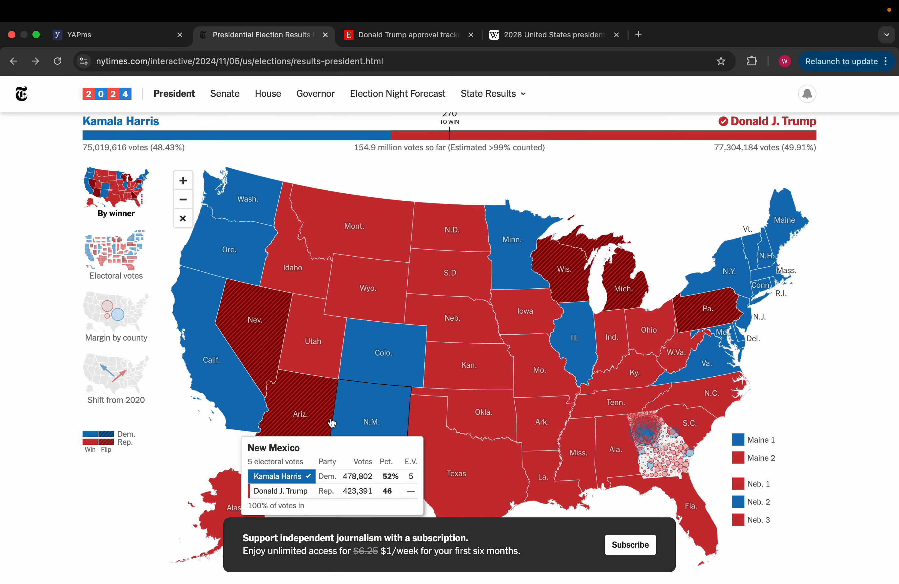
left_click(320, 422)
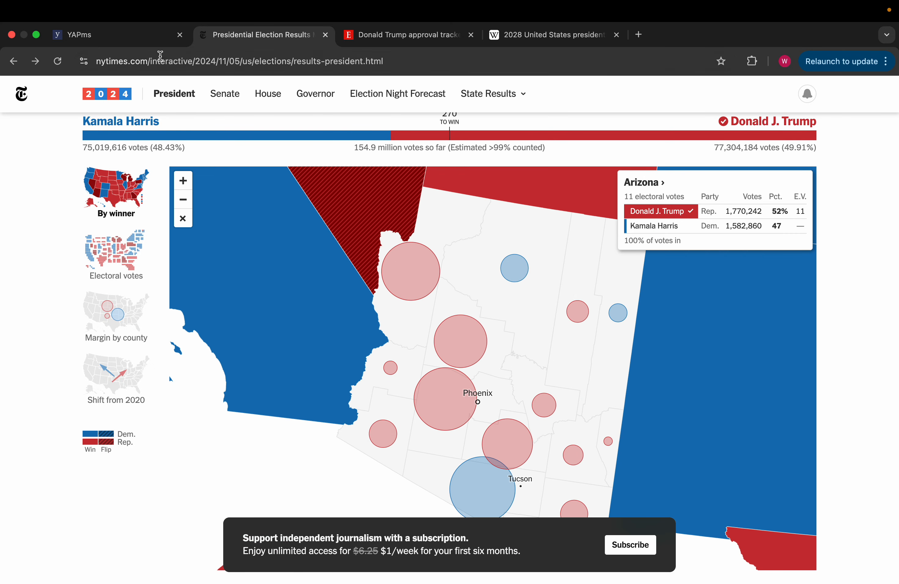
left_click(143, 41)
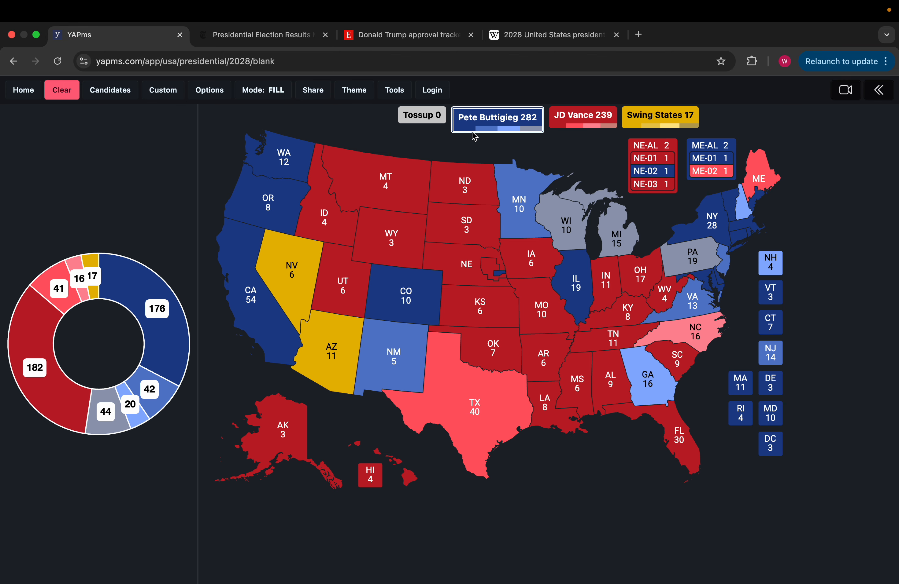
left_click(580, 127)
left_click(326, 380)
left_click(325, 380)
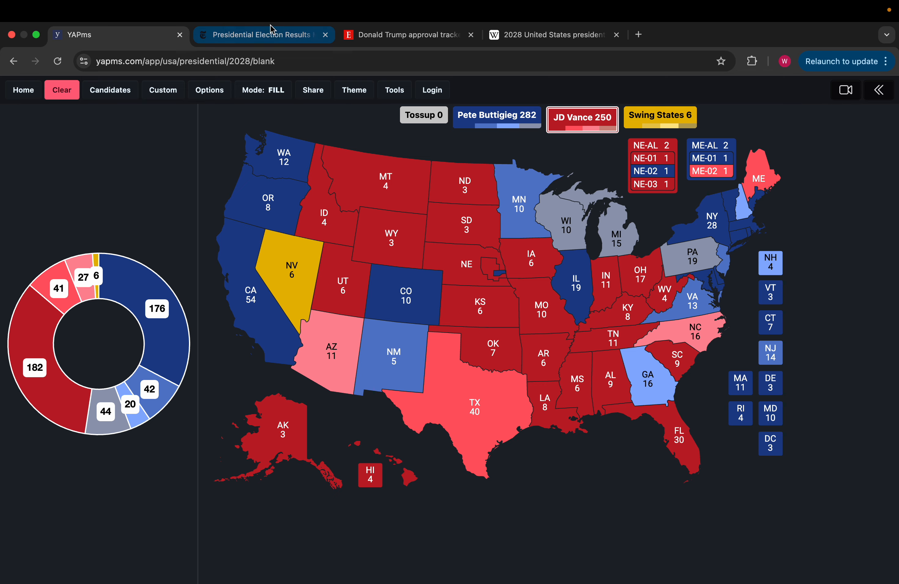
Check Nevada's 2024 result on the New York Times map and assign Nevada to JD Vance in greyish red on YAPms
left_click(270, 34)
left_click(377, 201)
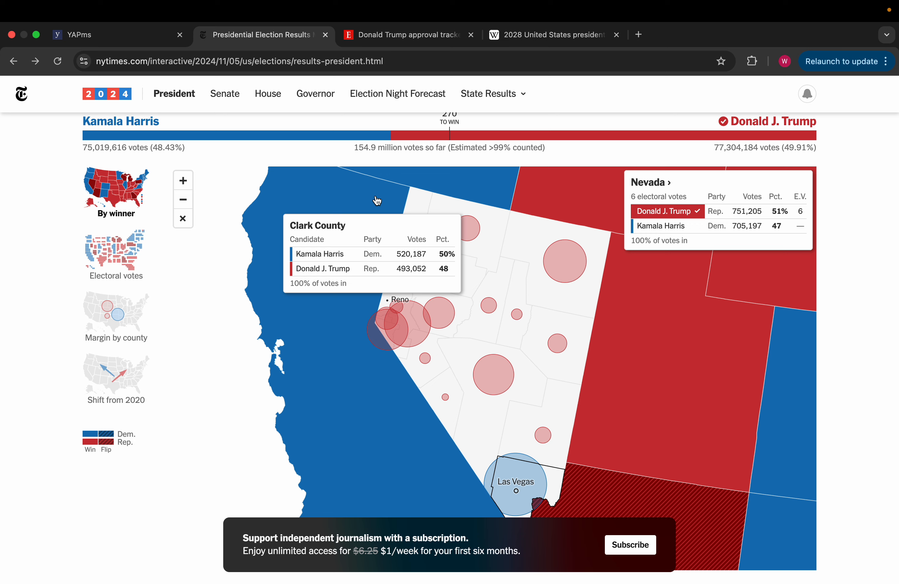
left_click(150, 42)
left_click(294, 286)
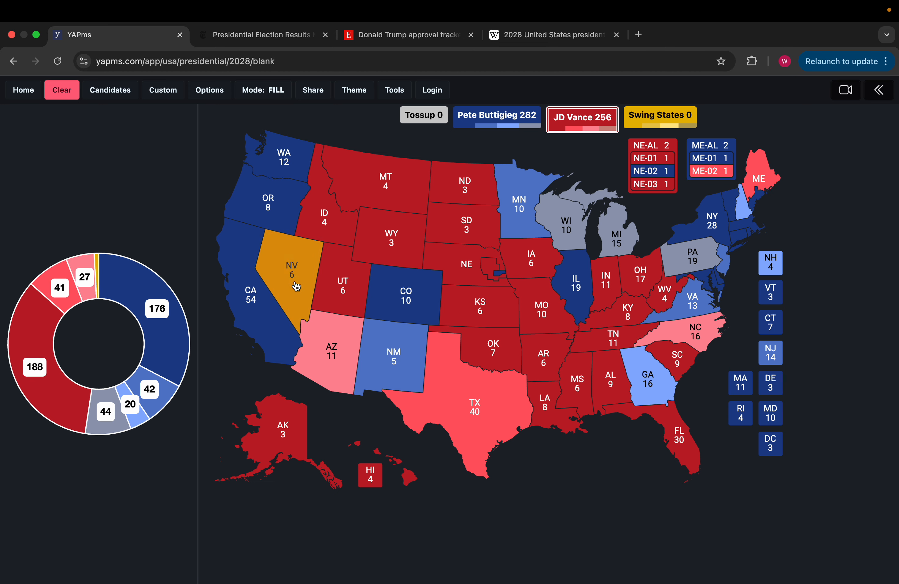
left_click(295, 286)
left_click(295, 287)
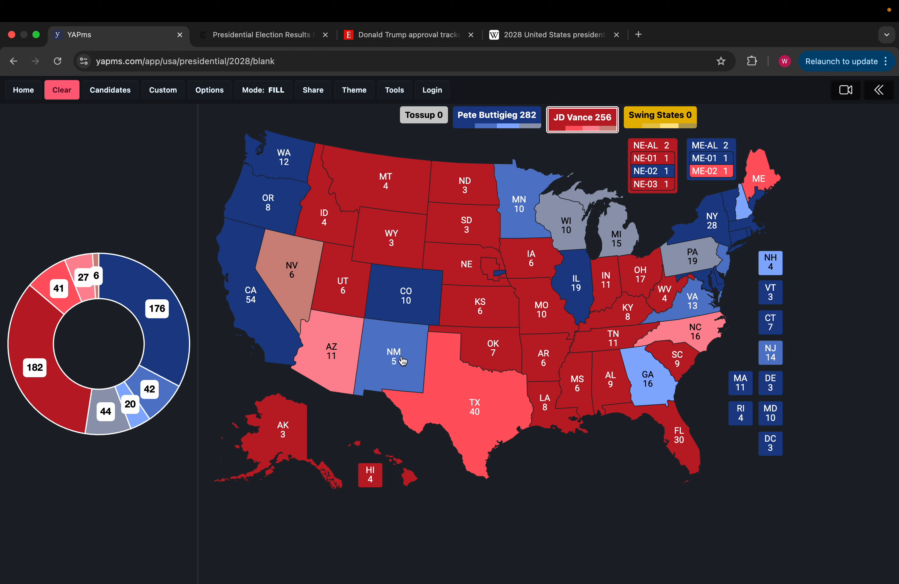
scroll(402, 361, "down", 5)
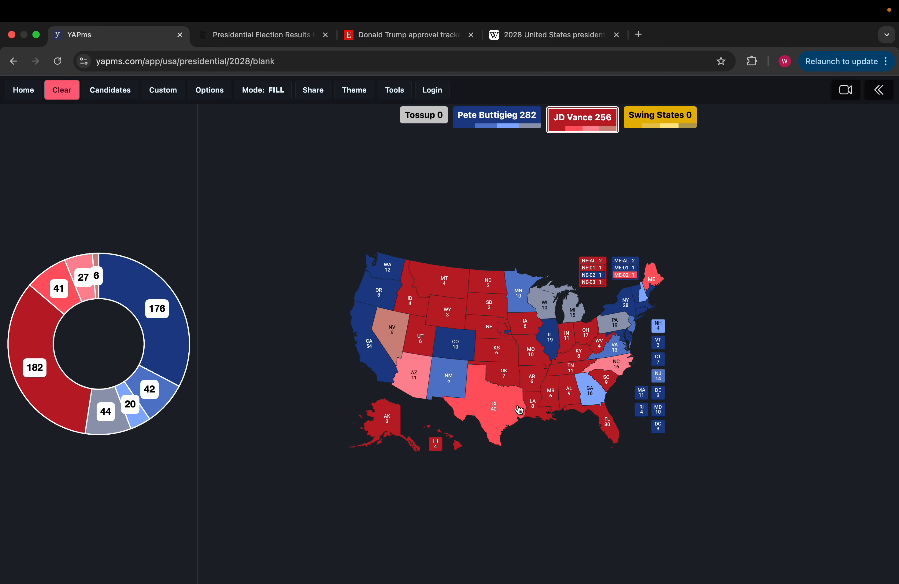
scroll(560, 469, "up", 3)
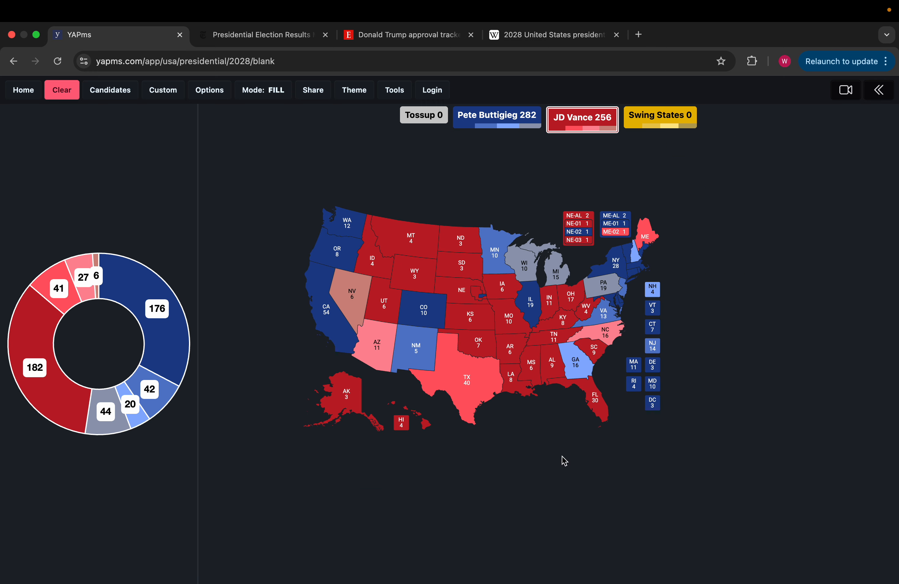